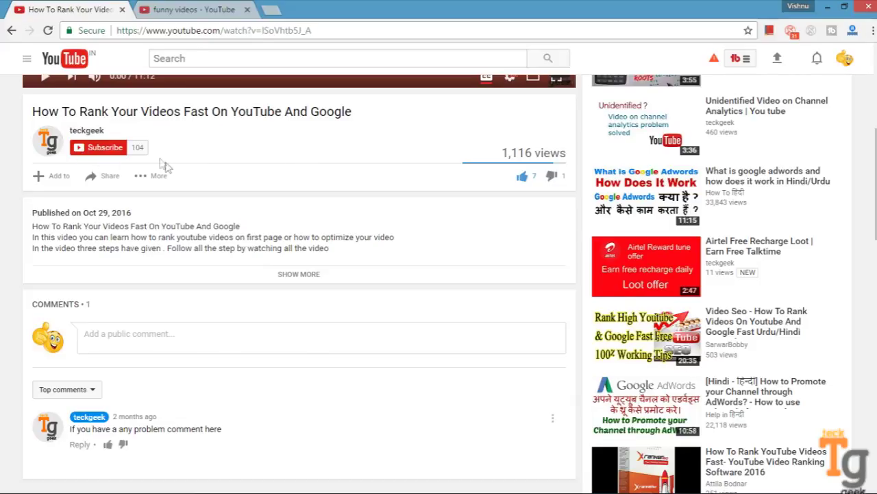
Subscribe to the teckgeek channel and turn on all notifications for it
{"action": "left_click", "coordinate": [94, 150]}
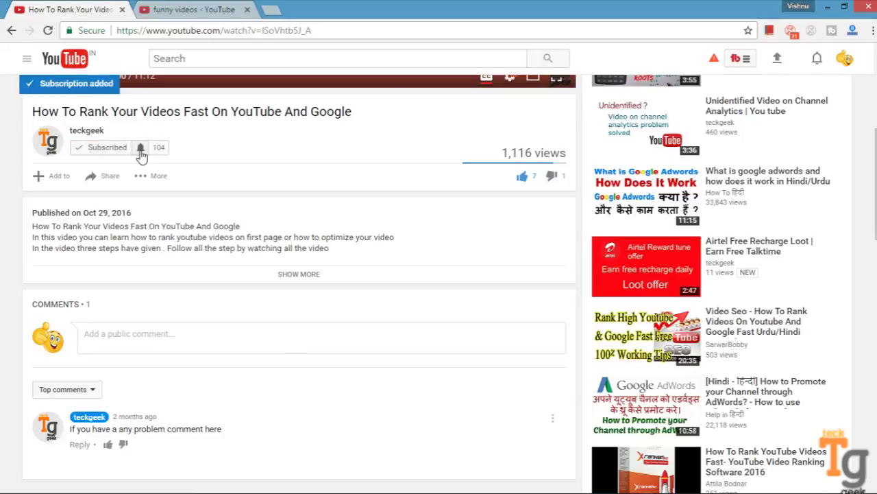
{"action": "left_click", "coordinate": [140, 151]}
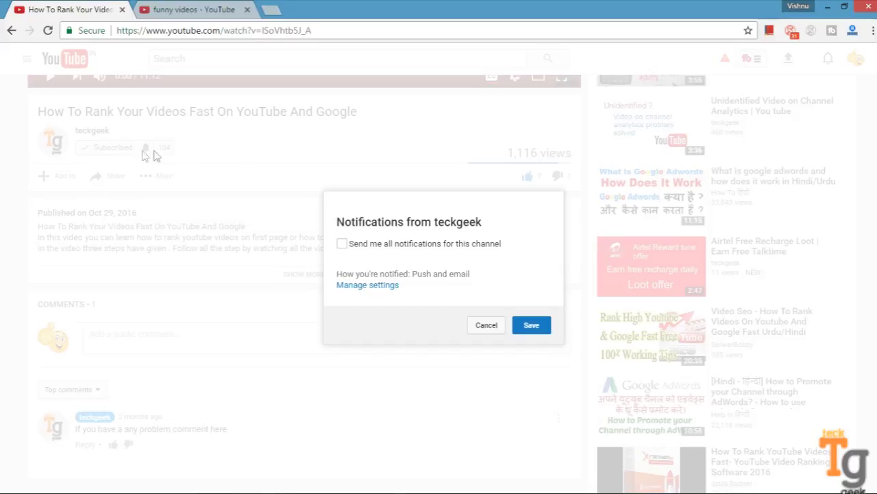
{"action": "left_click", "coordinate": [341, 245]}
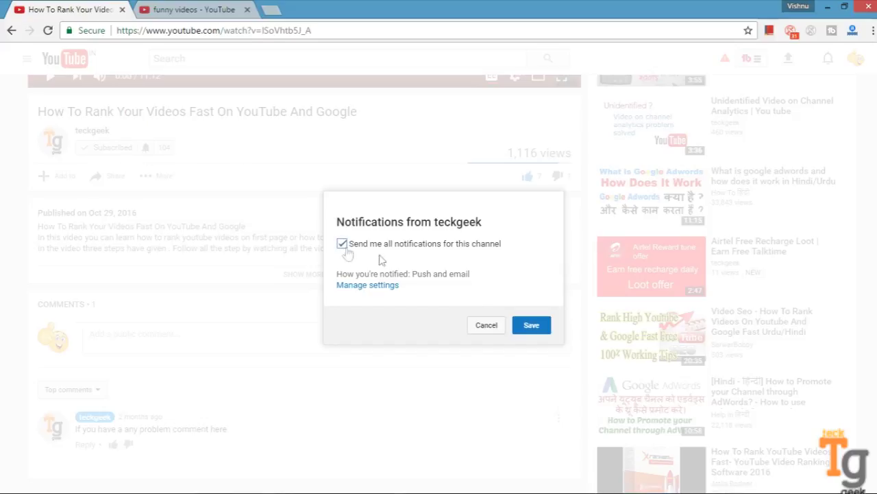
{"action": "left_click", "coordinate": [523, 332]}
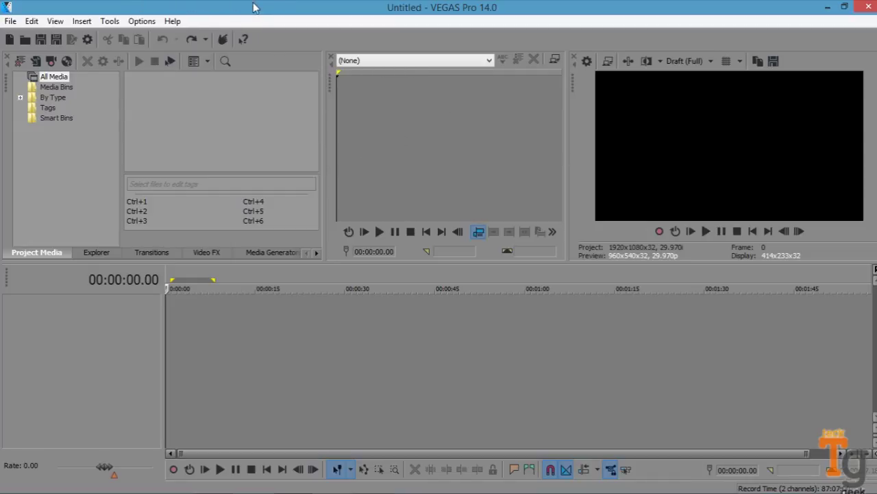
Switch to VEGAS Pro and create a new project with the HD 1080-60i (1920x1080, 29.970 fps) template, slightly narrowing the trimmer pane
{"action": "left_click", "coordinate": [9, 21]}
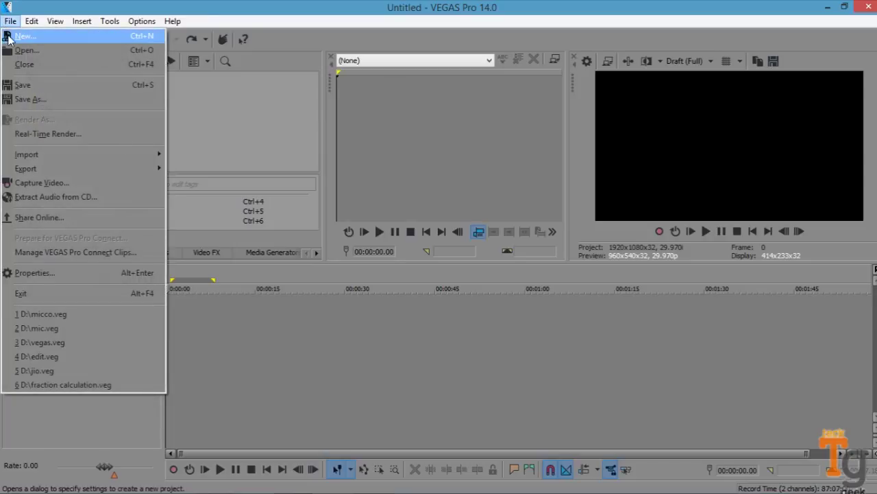
{"action": "left_click", "coordinate": [9, 37]}
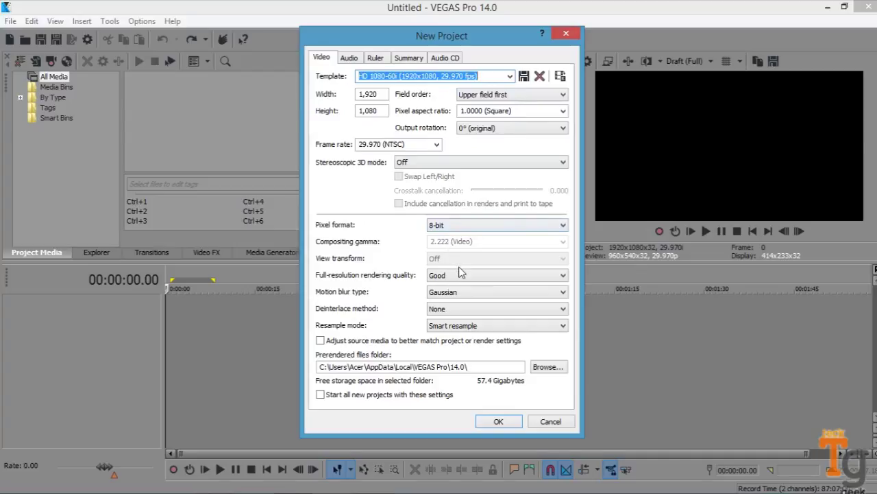
{"action": "left_click", "coordinate": [489, 422]}
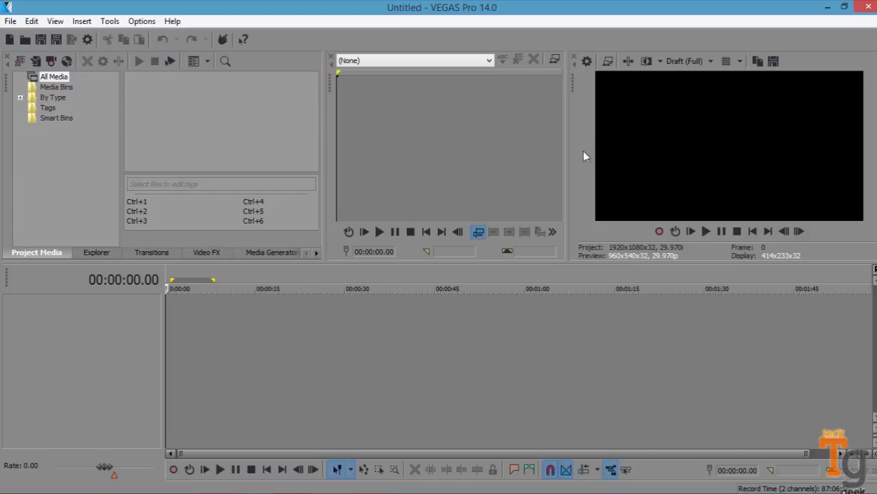
{"action": "left_click_drag", "start_coordinate": [567, 151], "coordinate": [552, 133]}
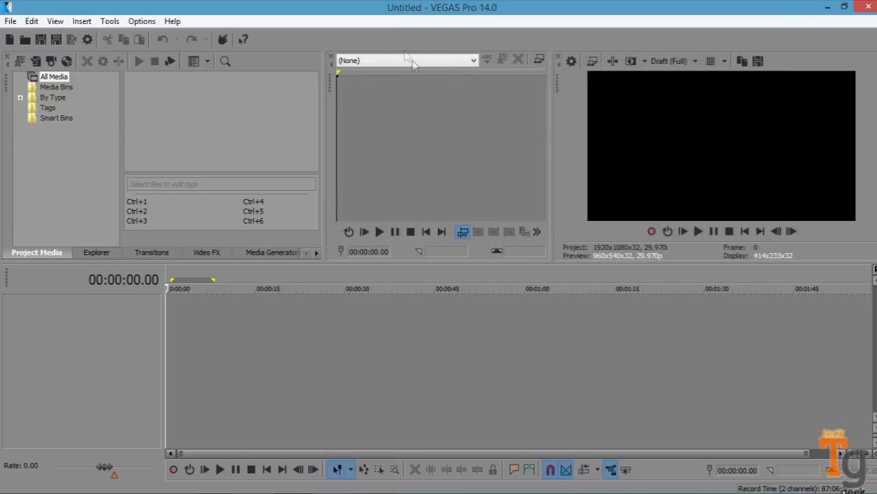
{"action": "left_click", "coordinate": [6, 24]}
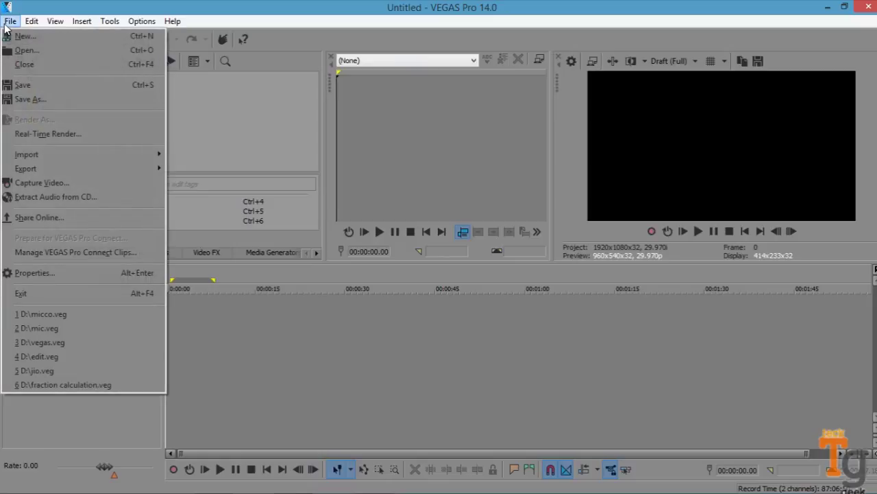
{"action": "mouse_move", "coordinate": [77, 156]}
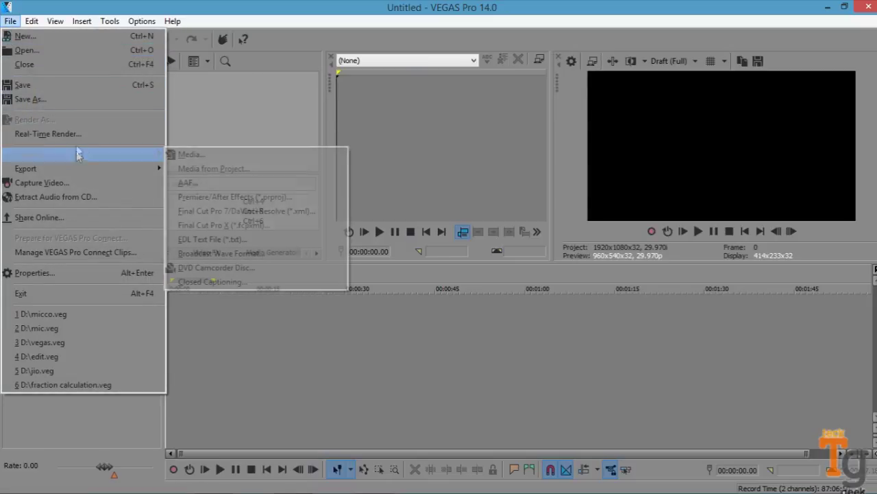
{"action": "left_click", "coordinate": [187, 156]}
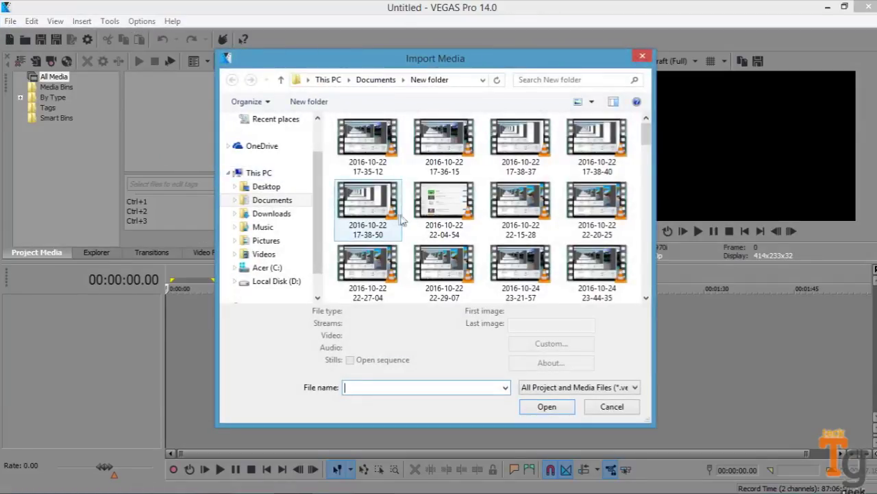
{"action": "left_click", "coordinate": [454, 203]}
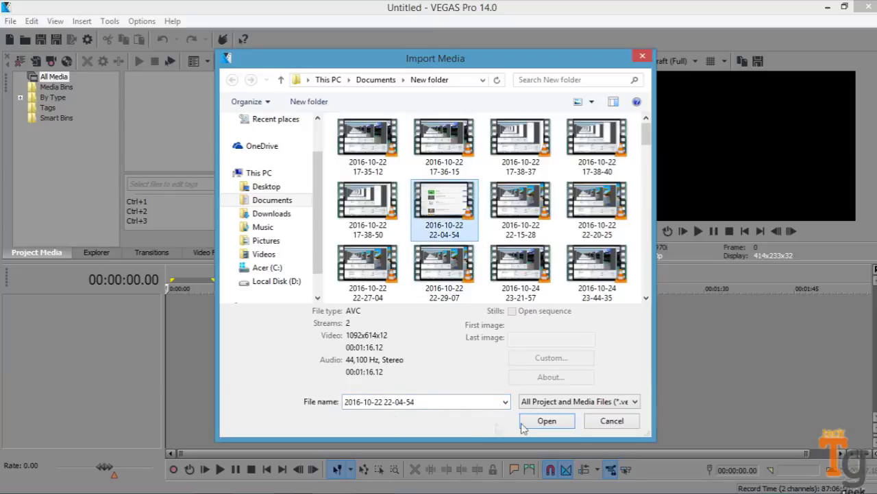
{"action": "left_click", "coordinate": [546, 420]}
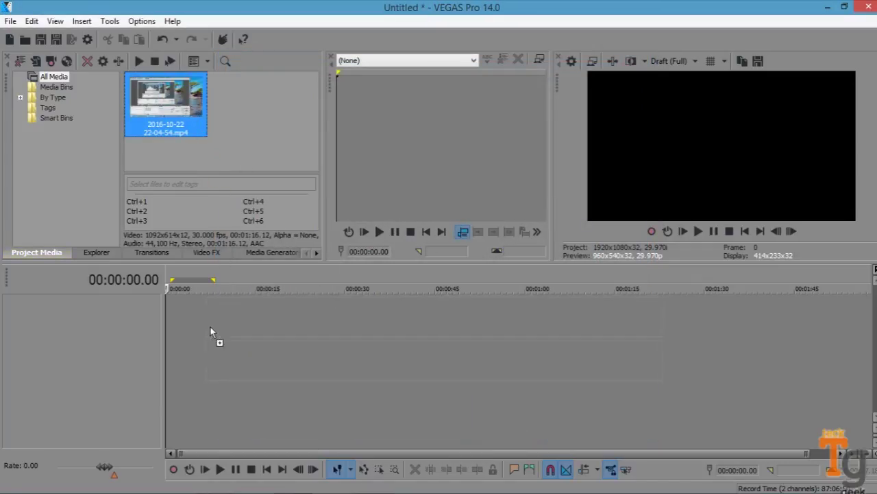
Place the imported clip at the start of the timeline without matching the project settings to it, and briefly preview its playback
{"action": "left_click_drag", "start_coordinate": [190, 331], "coordinate": [172, 334]}
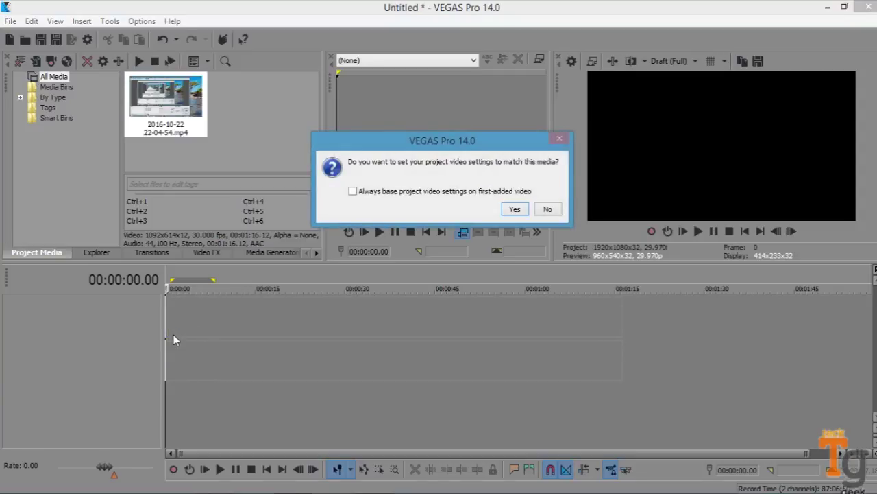
{"action": "left_click", "coordinate": [548, 210]}
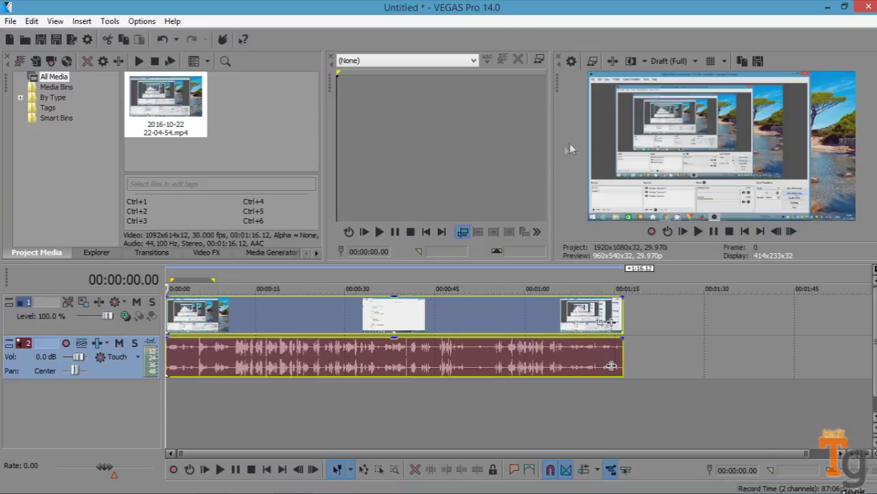
{"action": "key", "text": "space"}
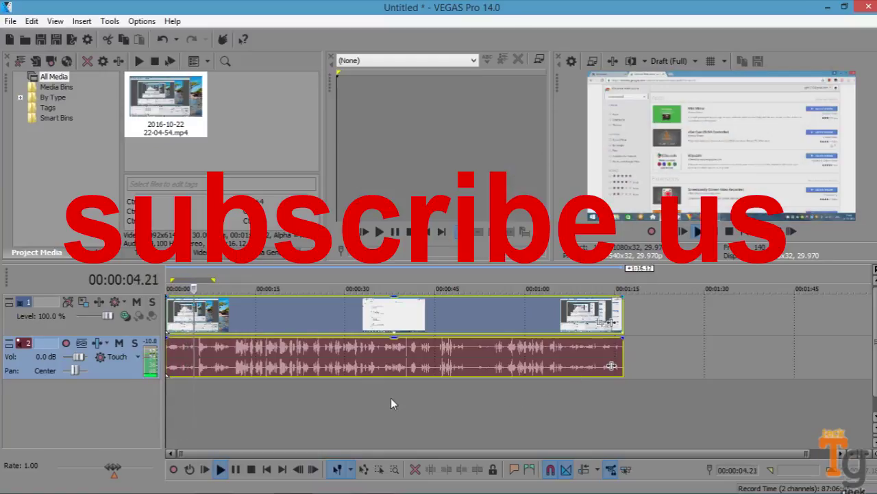
{"action": "key", "text": "space"}
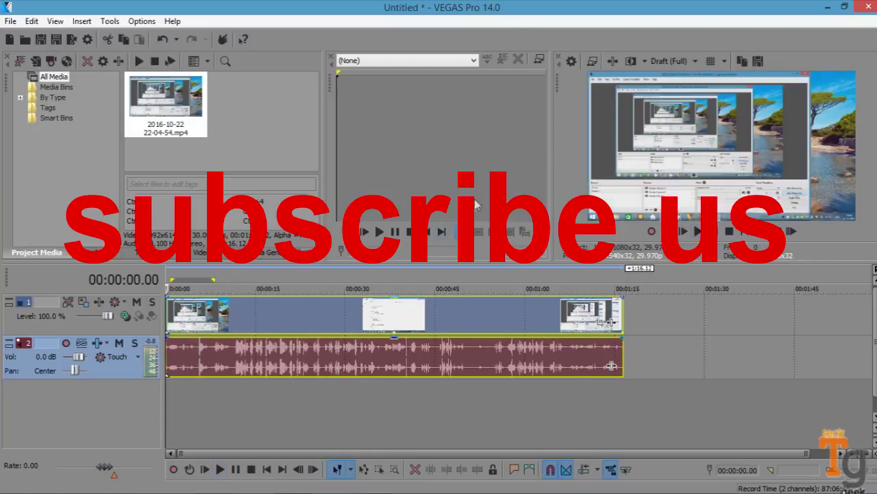
Try widening the video preview pane over the trimmer, and restore the trimmer beside it
{"action": "left_click_drag", "start_coordinate": [550, 154], "coordinate": [337, 161]}
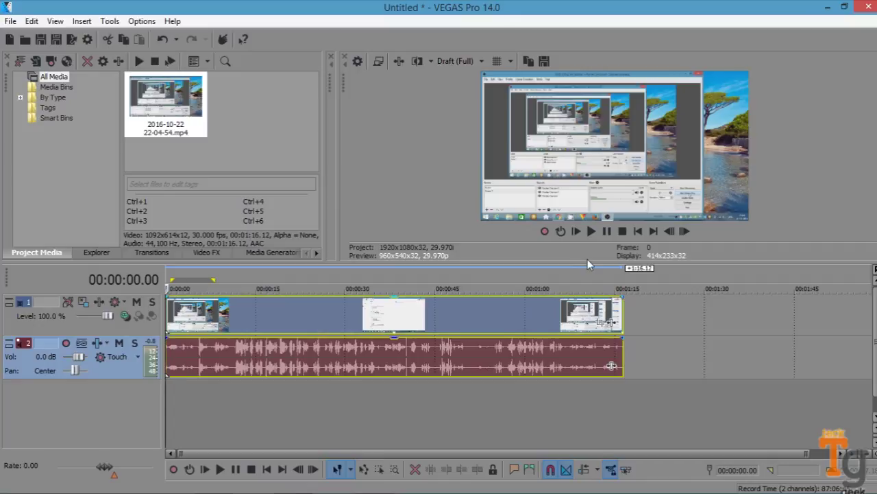
{"action": "left_click_drag", "start_coordinate": [584, 261], "coordinate": [607, 265]}
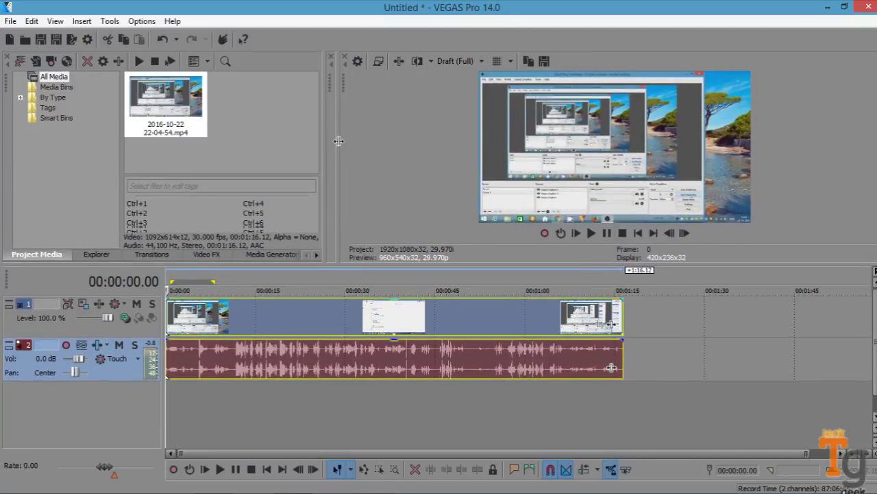
{"action": "left_click_drag", "start_coordinate": [339, 140], "coordinate": [591, 146]}
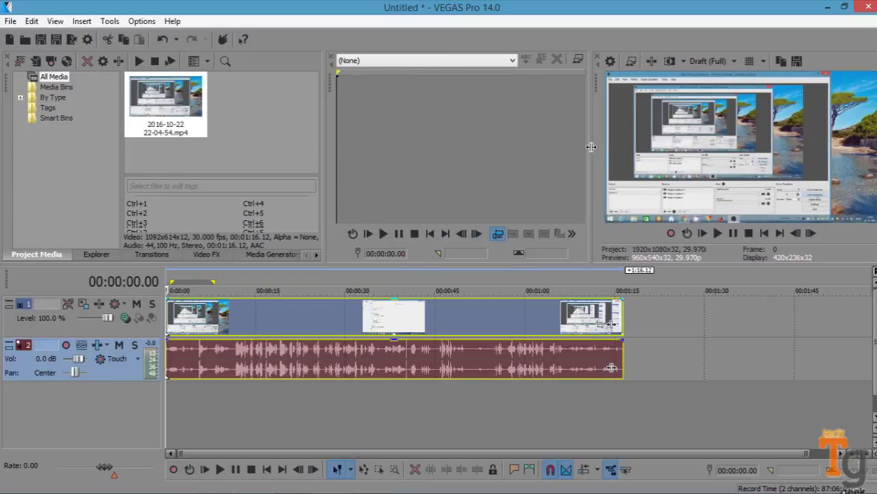
Examine the video preview quality levels and the resolution options under Preview
{"action": "left_click", "coordinate": [734, 62]}
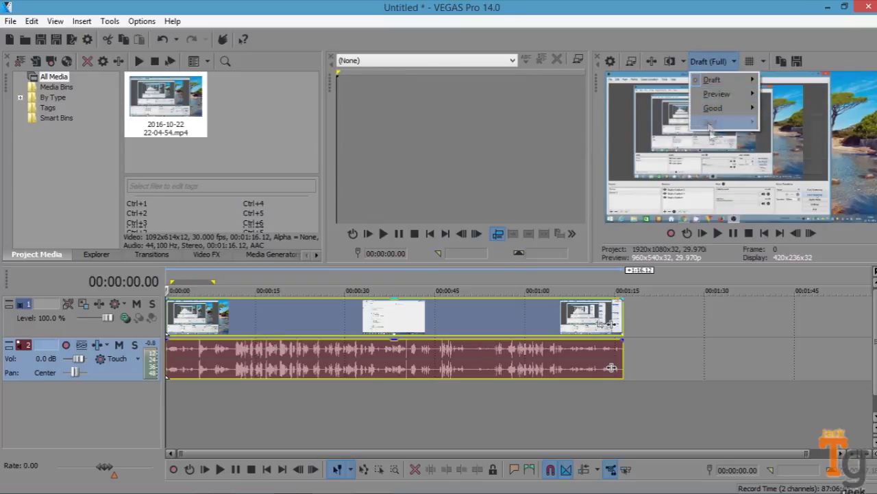
{"action": "mouse_move", "coordinate": [711, 96]}
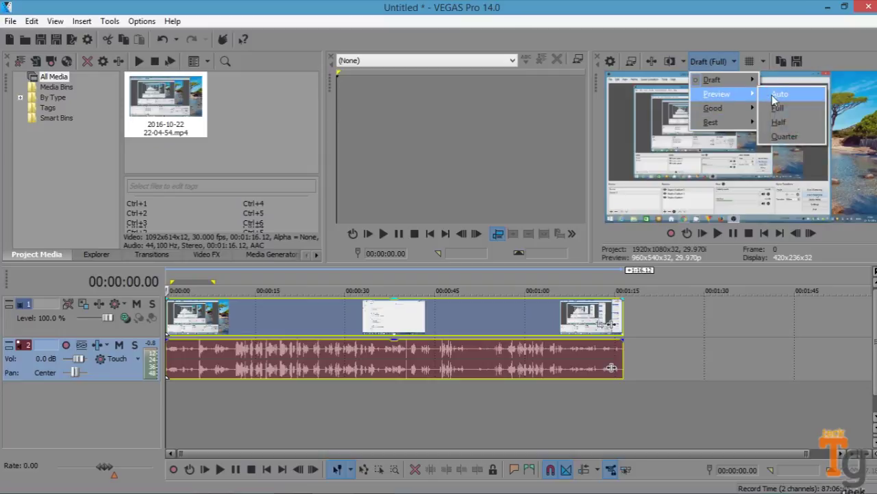
{"action": "left_click", "coordinate": [785, 135]}
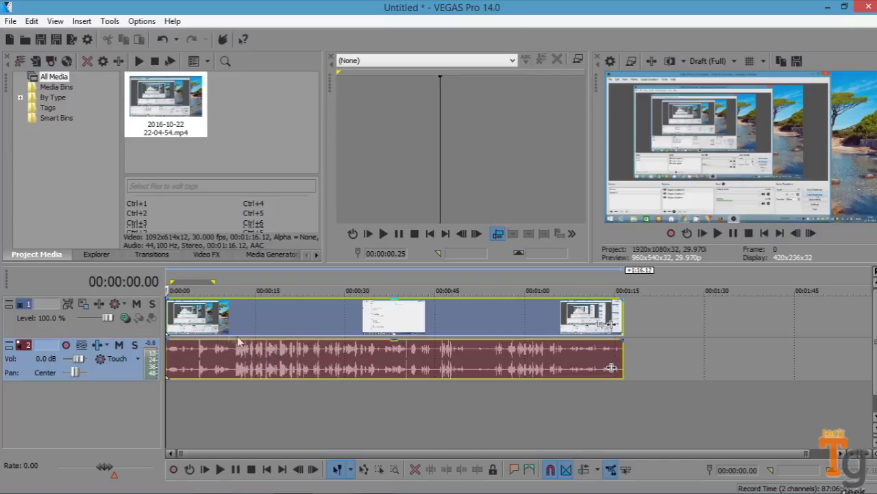
Select the clip's audio on track 2 and ungroup it from the video
{"action": "left_click", "coordinate": [279, 362]}
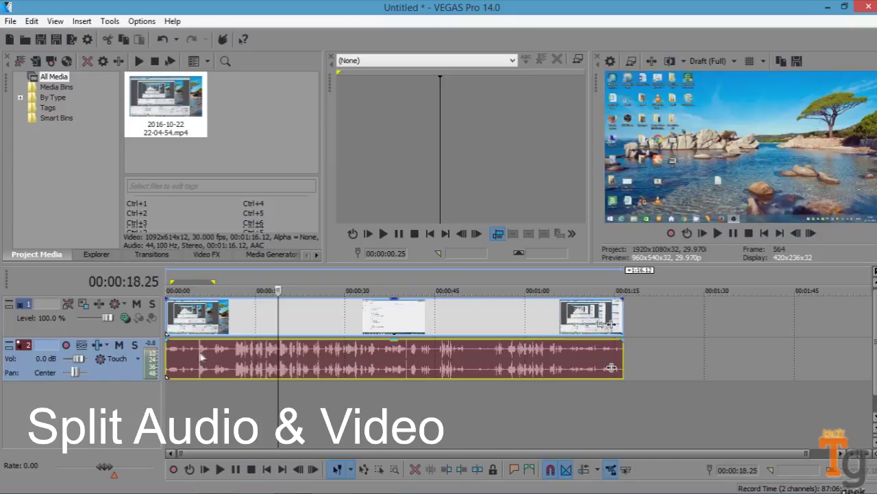
{"action": "left_click", "coordinate": [337, 365]}
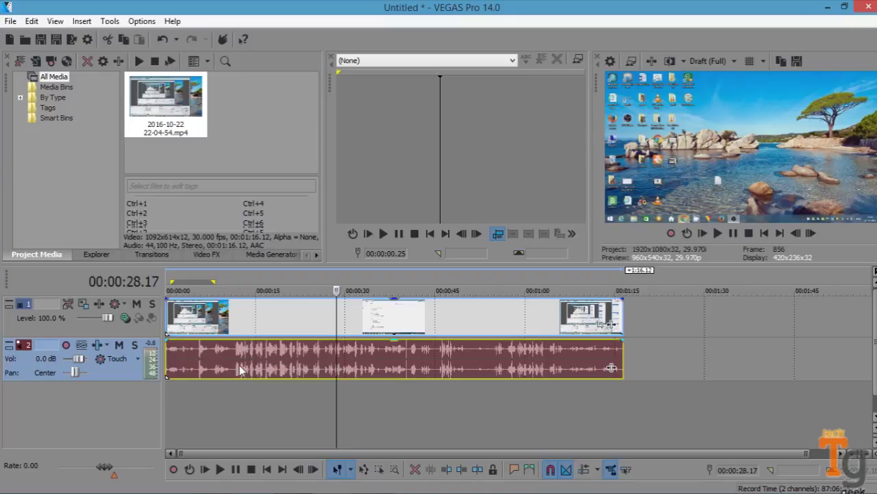
{"action": "key", "text": "ctrl+u"}
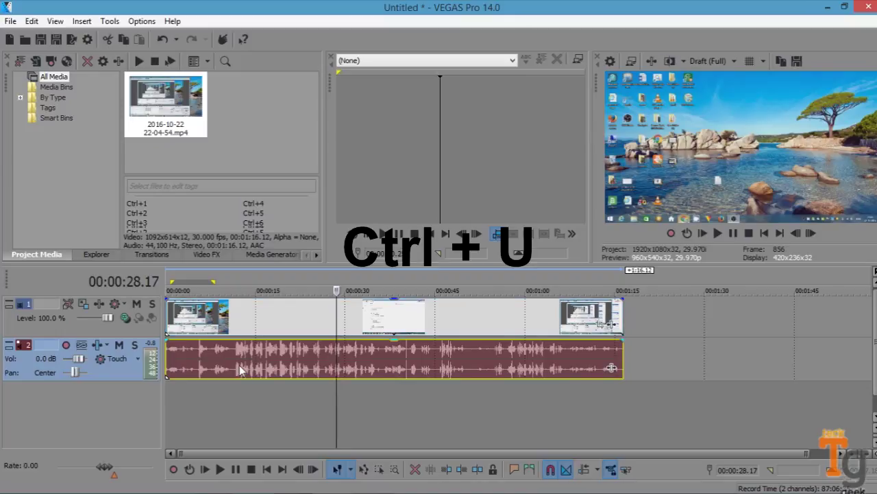
Test the separation by moving the audio about 32 seconds along the timeline and back to the start
{"action": "left_click_drag", "start_coordinate": [228, 360], "coordinate": [420, 367]}
{"action": "left_click_drag", "start_coordinate": [436, 315], "coordinate": [400, 305]}
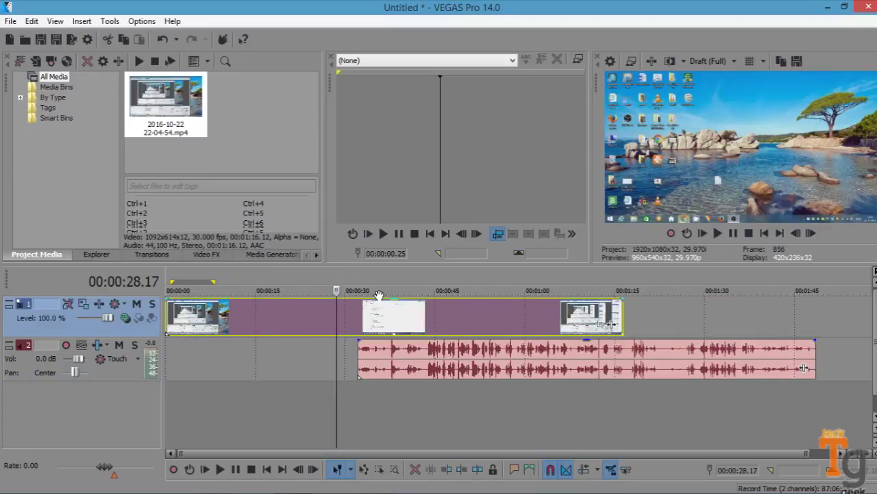
{"action": "left_click_drag", "start_coordinate": [480, 367], "coordinate": [270, 346]}
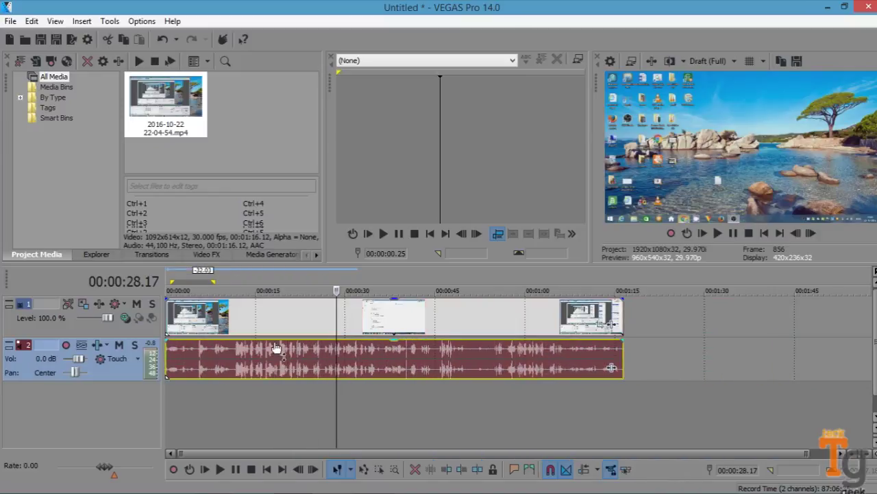
Select the audio and video events together and group them again
{"action": "mouse_move", "coordinate": [402, 372]}
{"action": "left_mouse_down"}
{"action": "mouse_move", "coordinate": [500, 366]}
{"action": "mouse_move", "coordinate": [405, 363]}
{"action": "mouse_move", "coordinate": [504, 359]}
{"action": "mouse_move", "coordinate": [398, 358]}
{"action": "left_mouse_up"}
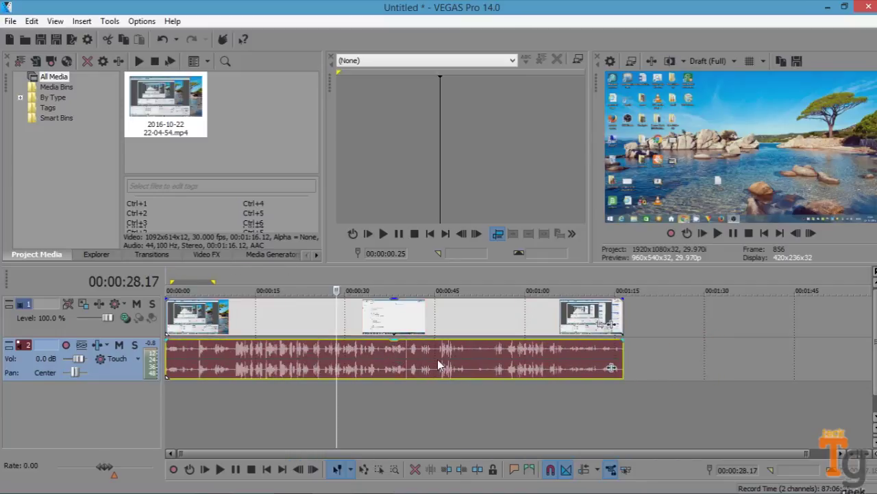
{"action": "mouse_move", "coordinate": [450, 365]}
{"action": "left_mouse_down"}
{"action": "mouse_move", "coordinate": [561, 349]}
{"action": "mouse_move", "coordinate": [445, 353]}
{"action": "left_mouse_up"}
{"action": "mouse_move", "coordinate": [391, 369]}
{"action": "left_mouse_down"}
{"action": "mouse_move", "coordinate": [478, 366]}
{"action": "mouse_move", "coordinate": [393, 369]}
{"action": "left_mouse_up"}
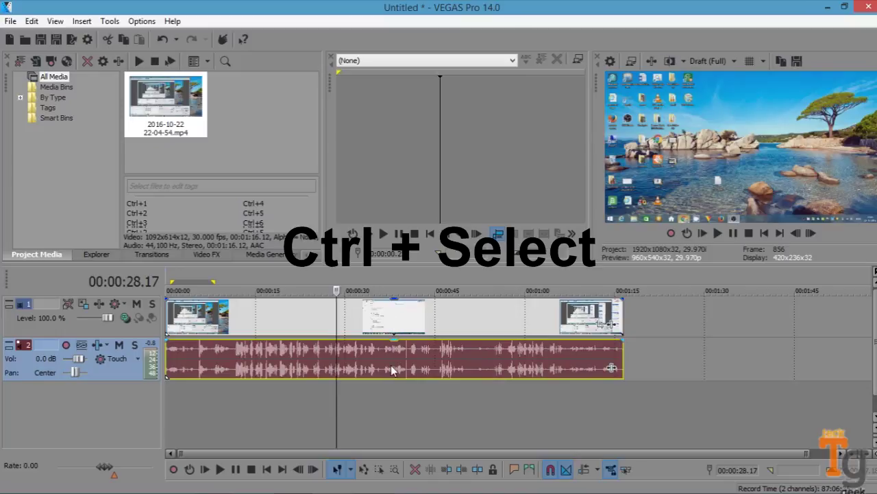
{"action": "left_click", "coordinate": [397, 320], "text": "ctrl"}
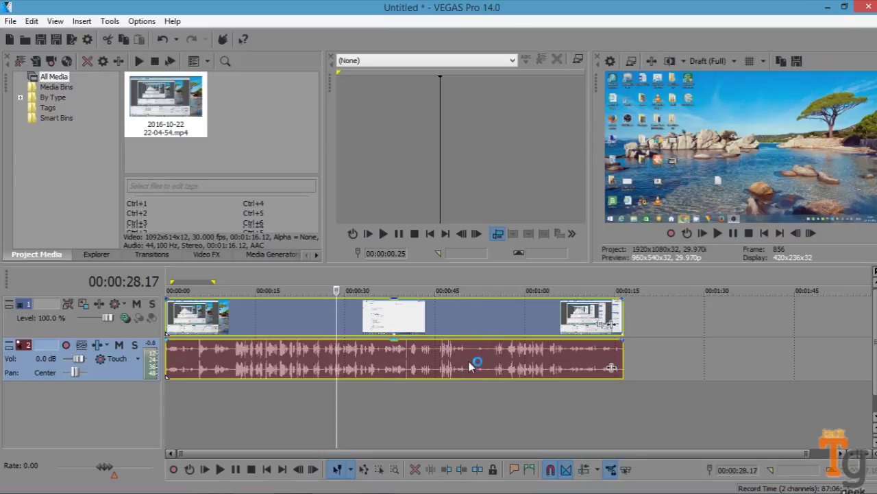
{"action": "key", "text": "g"}
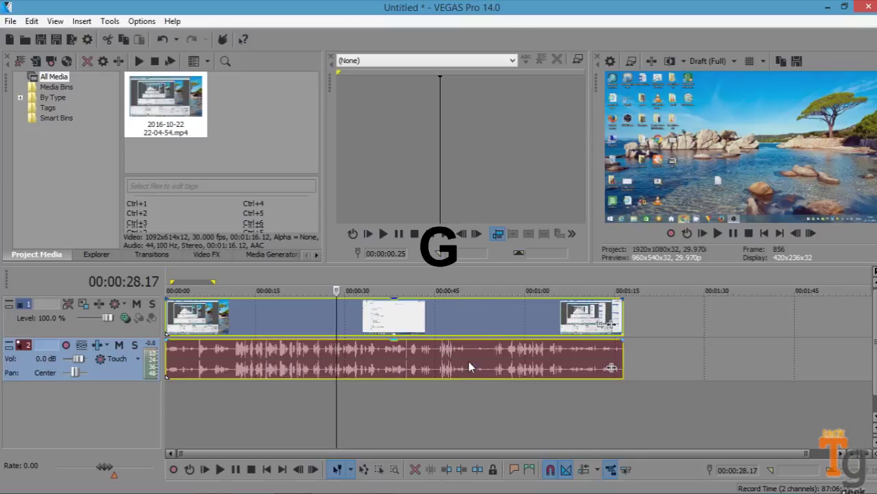
Test the grouping by moving the audio event along the timeline and returning it to the start
{"action": "left_click", "coordinate": [461, 413]}
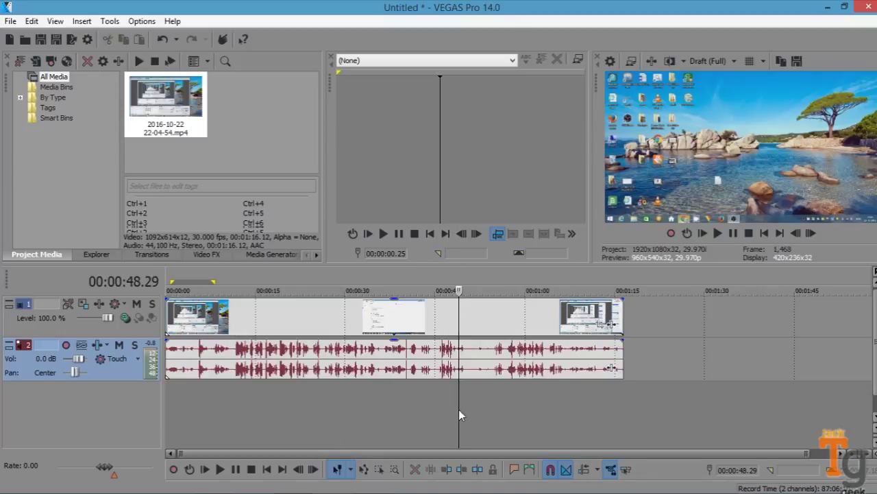
{"action": "double_click", "coordinate": [404, 349]}
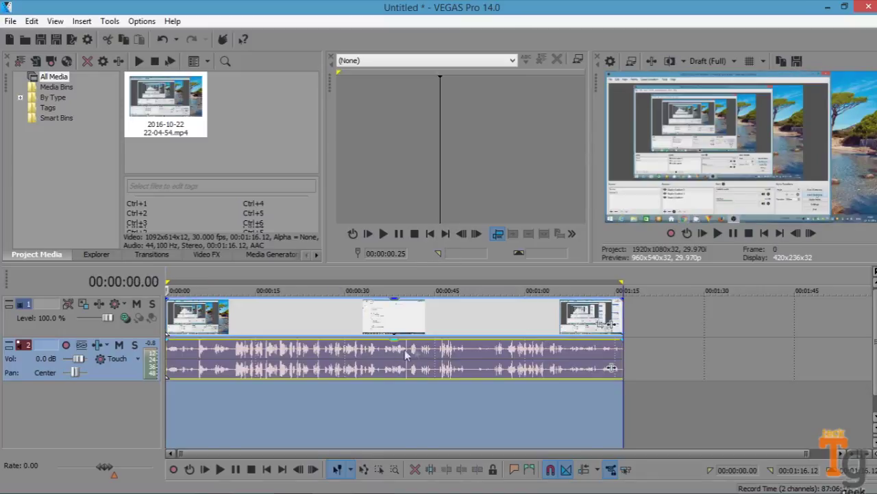
{"action": "left_click", "coordinate": [407, 406]}
{"action": "left_click_drag", "start_coordinate": [309, 363], "coordinate": [298, 324]}
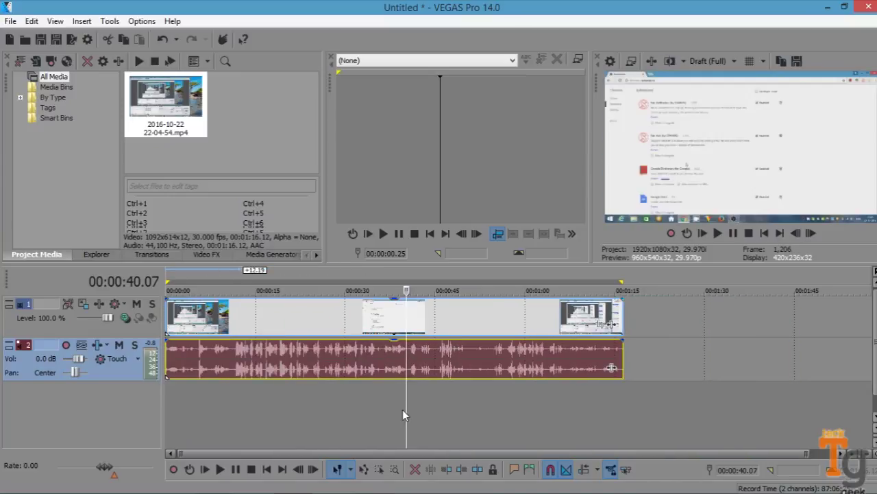
Mark a time selection on the timeline from about 15 seconds to about 40 seconds
{"action": "left_click_drag", "start_coordinate": [410, 411], "coordinate": [319, 412]}
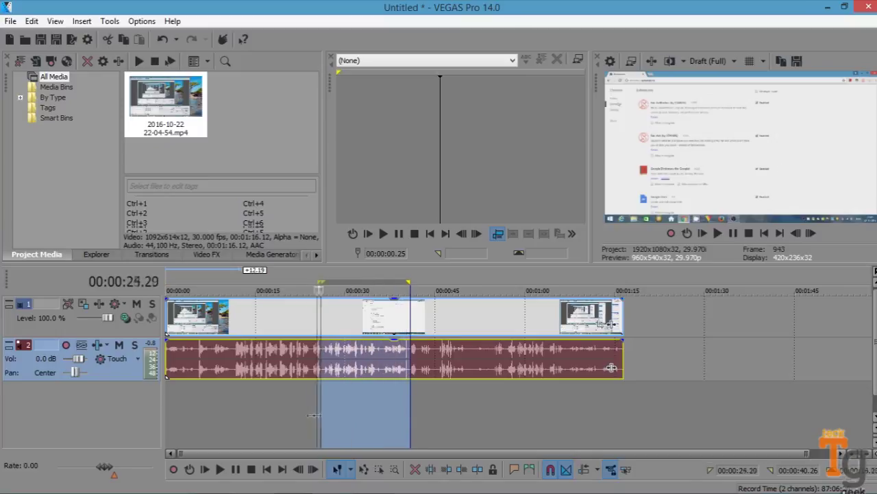
{"action": "left_click_drag", "start_coordinate": [319, 412], "coordinate": [258, 411]}
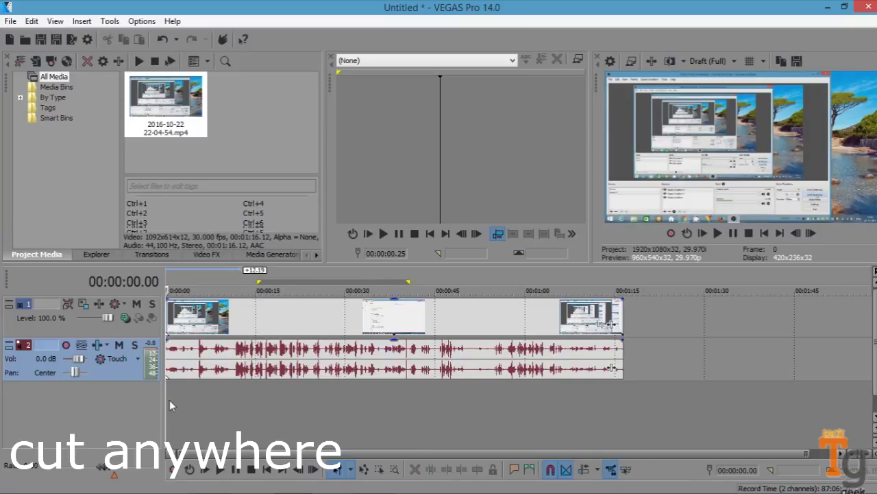
Split off and delete the clip's opening up to 00:00:07.23, and move the remaining part to the timeline's start
{"action": "left_click_drag", "start_coordinate": [168, 400], "coordinate": [211, 371]}
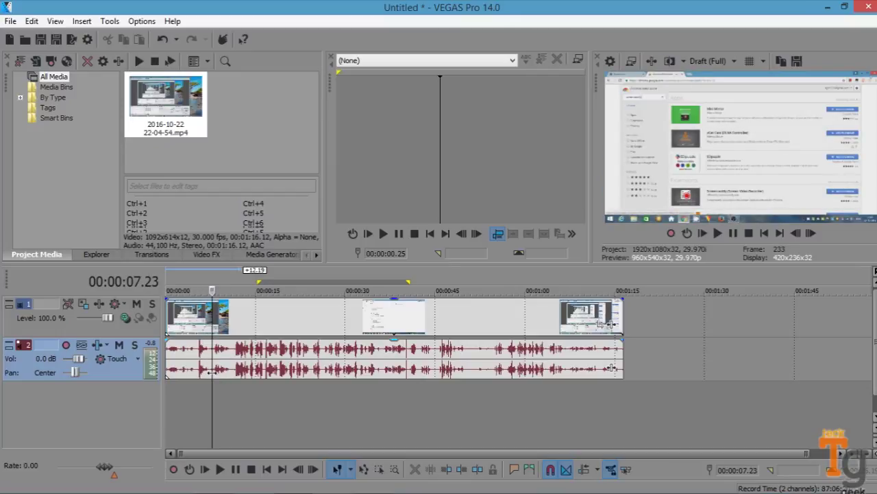
{"action": "key", "text": "s"}
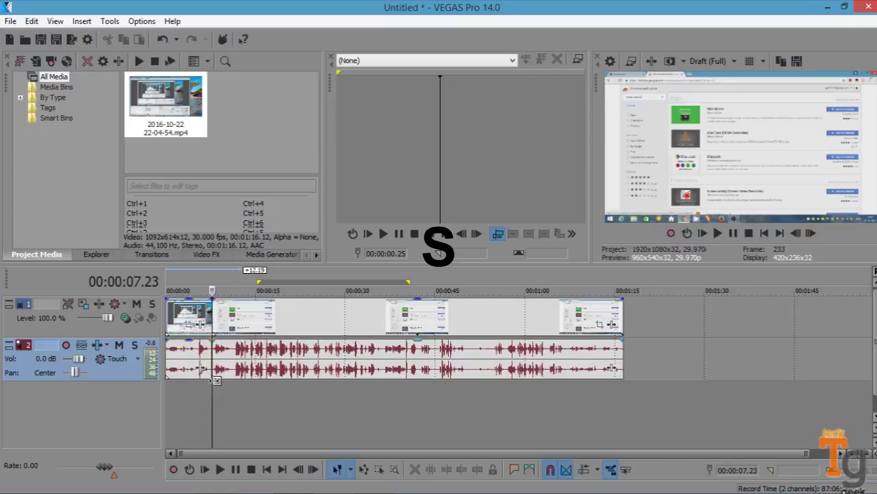
{"action": "left_click", "coordinate": [186, 375]}
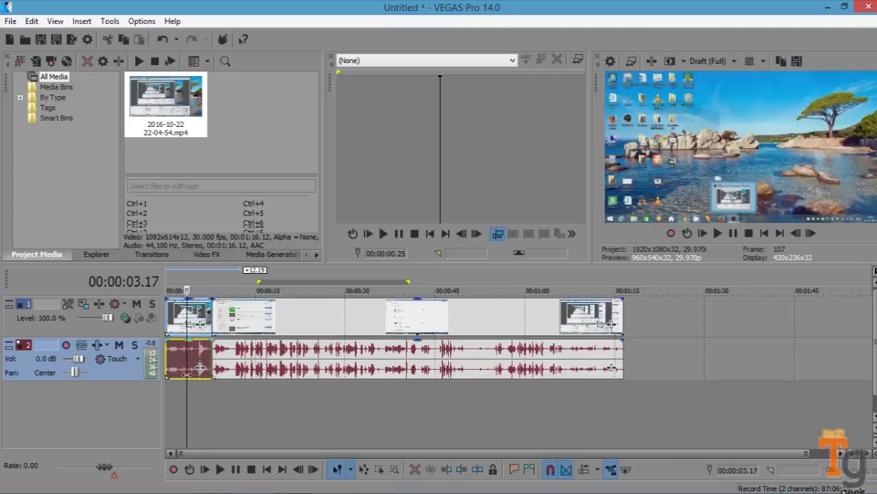
{"action": "key", "text": "Delete"}
{"action": "left_click_drag", "start_coordinate": [253, 376], "coordinate": [197, 375]}
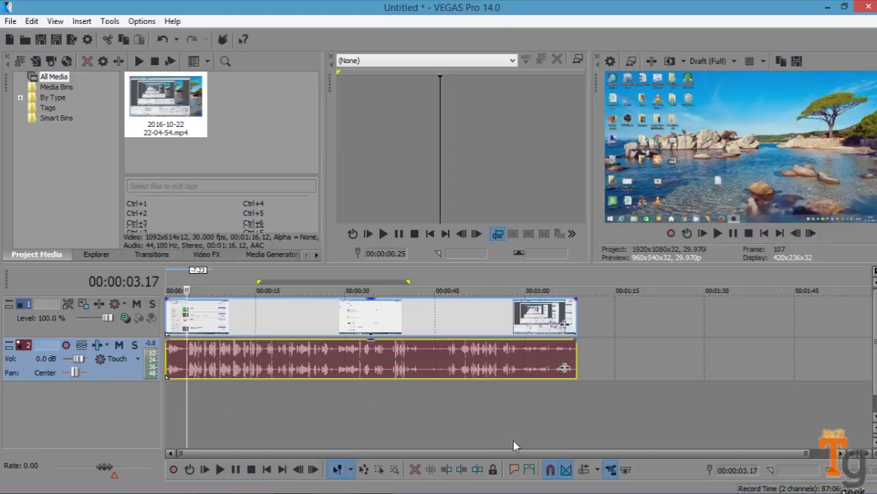
Play through the clip from 00:00:03.17, pausing to split it at 00:00:10.10 and again at 00:00:14.15
{"action": "left_click", "coordinate": [853, 457]}
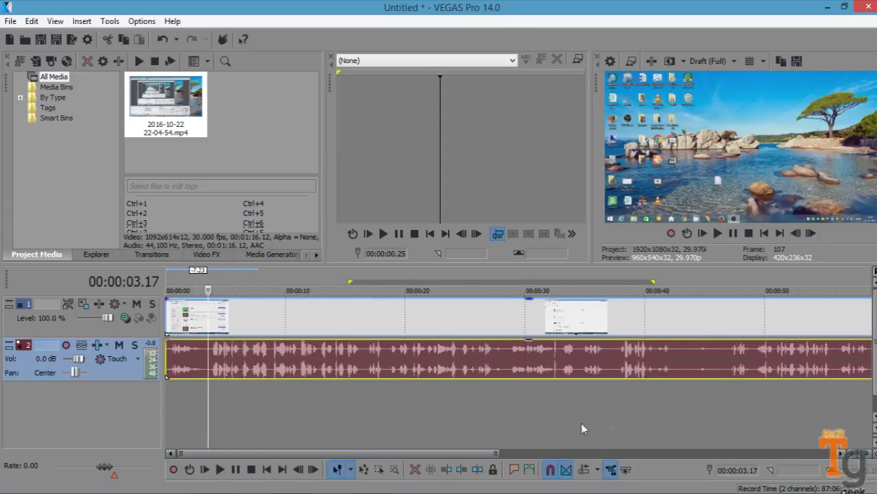
{"action": "key", "text": "space"}
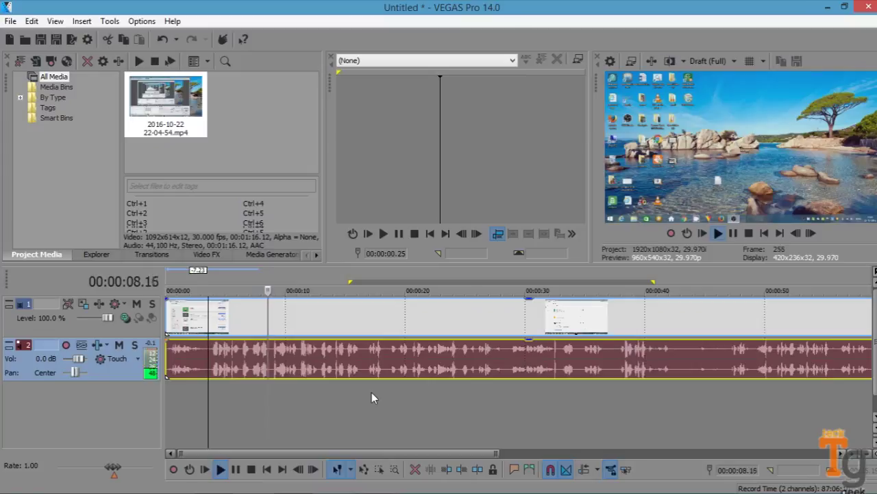
{"action": "key", "text": "Return"}
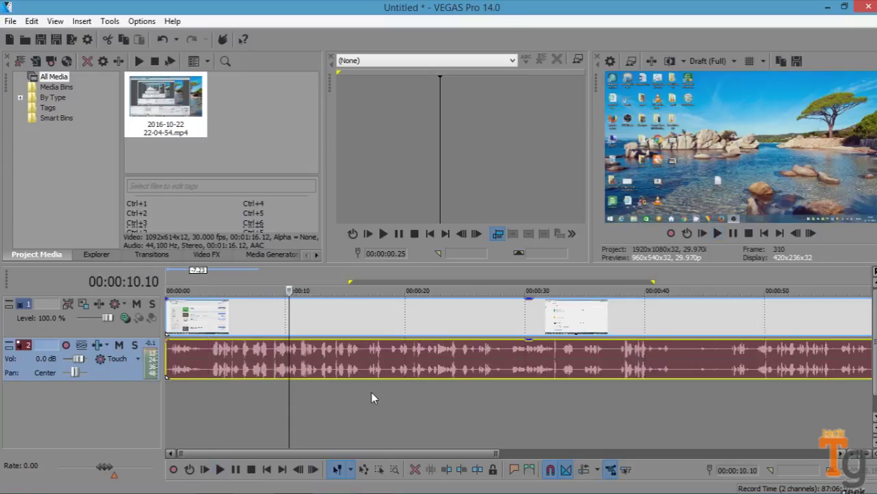
{"action": "key", "text": "s"}
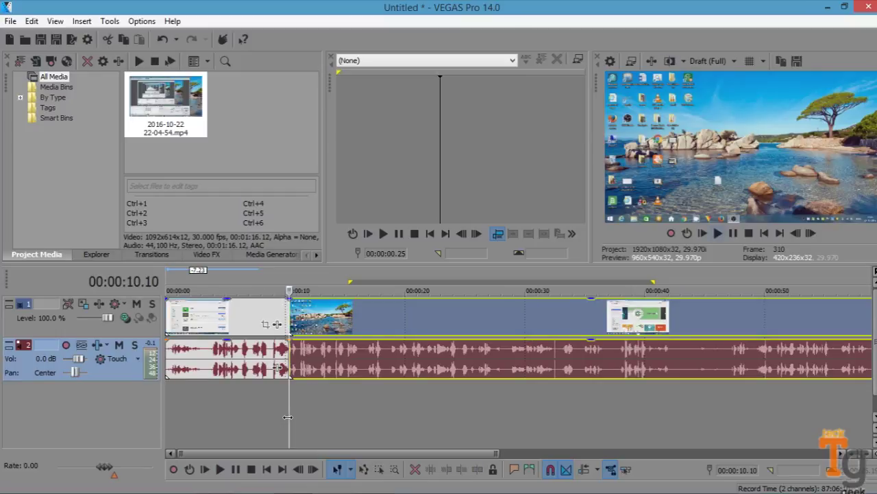
{"action": "key", "text": "space"}
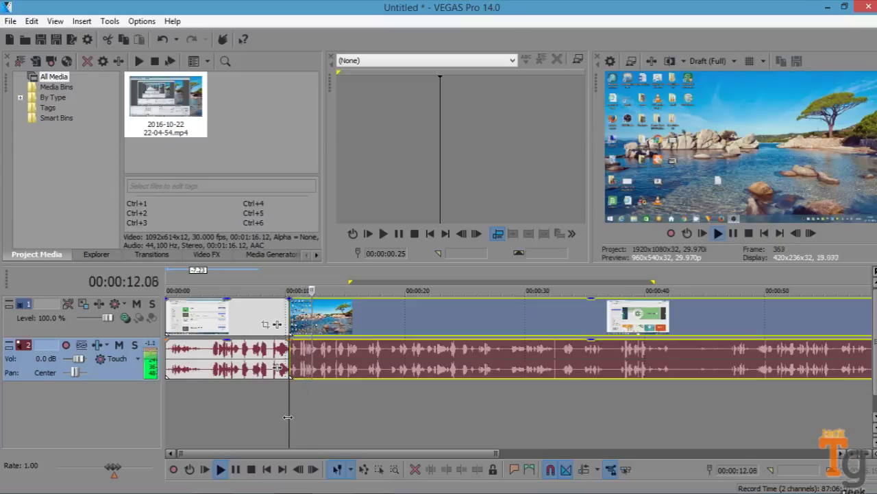
{"action": "key", "text": "Return"}
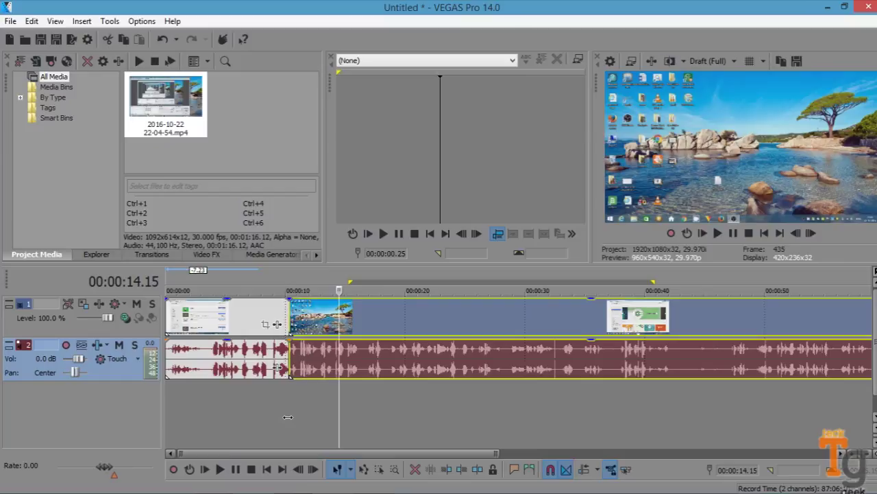
{"action": "key", "text": "s"}
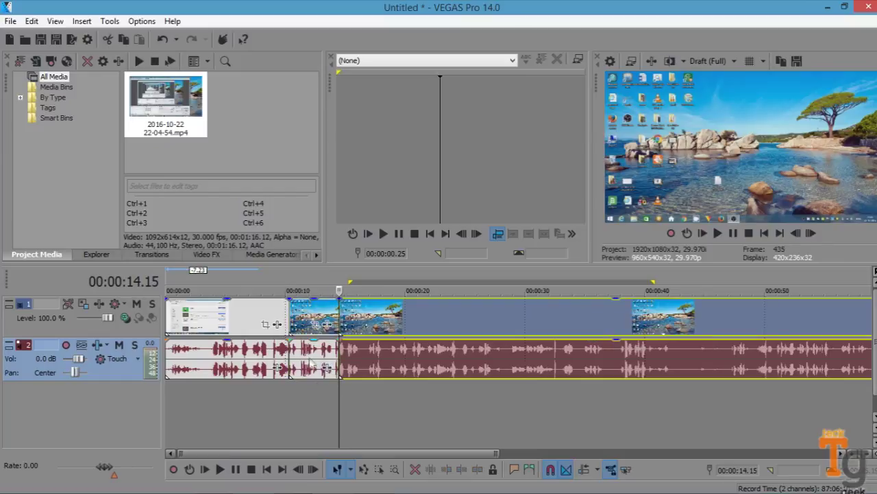
Delete the segment between the two cuts and close the gap by moving the following clip against the first one
{"action": "left_click", "coordinate": [309, 355]}
{"action": "key", "text": "Delete"}
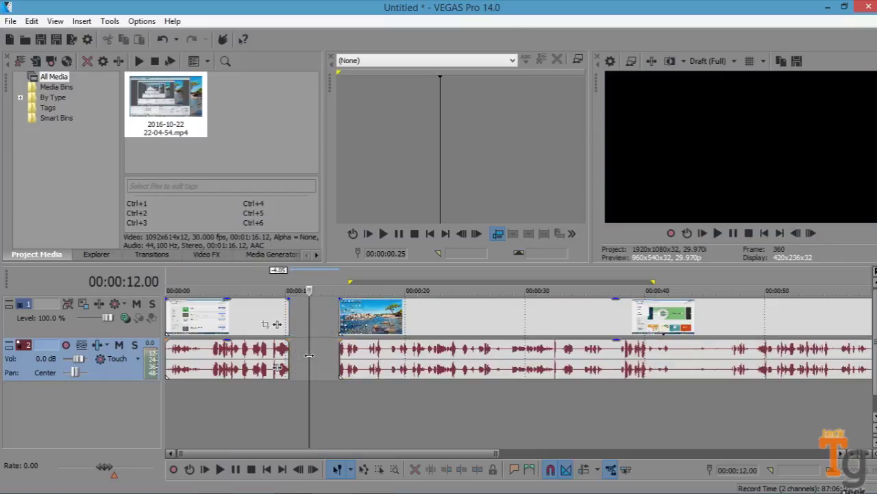
{"action": "left_click_drag", "start_coordinate": [370, 365], "coordinate": [536, 454]}
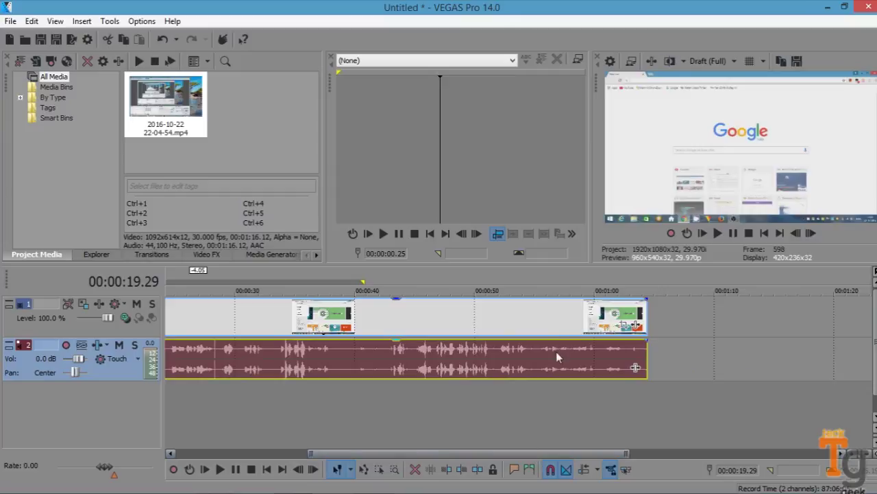
Split the second clip at 00:00:56.25 and delete the part after the cut
{"action": "left_click", "coordinate": [556, 309]}
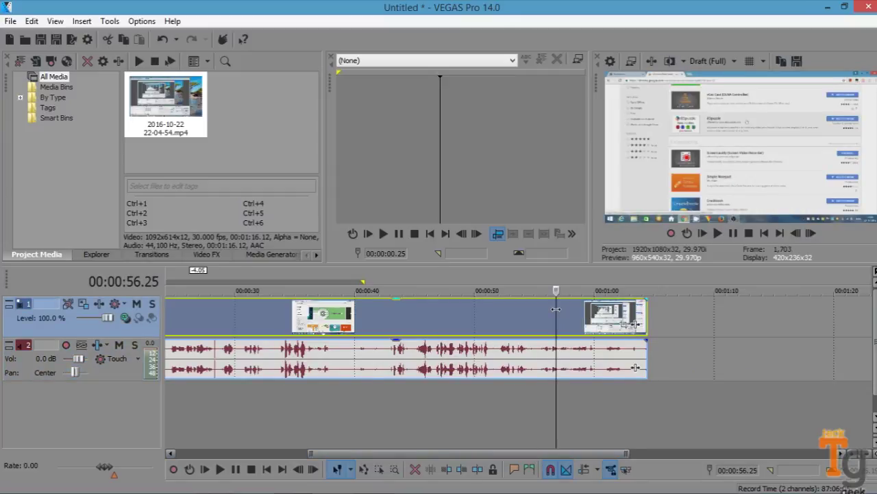
{"action": "key", "text": "s"}
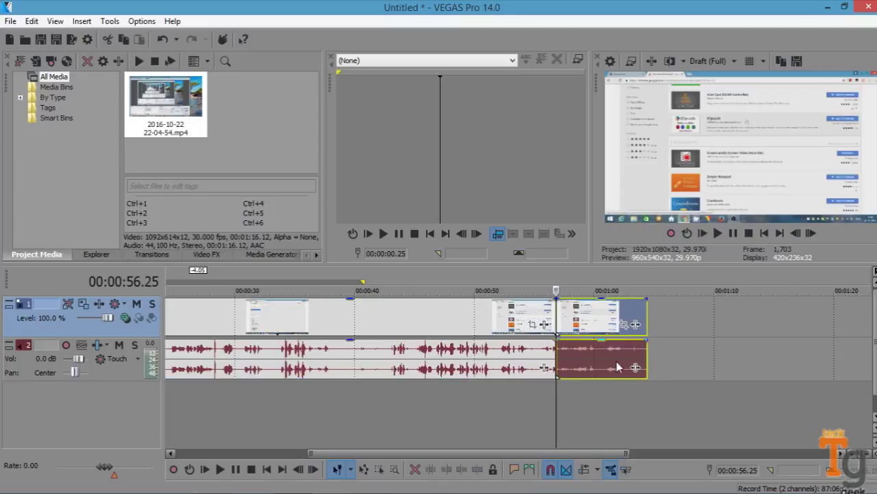
{"action": "key", "text": "Delete"}
Move the second clip about 14 seconds further along the timeline and place the playhead at its start, 00:00:24.09
{"action": "left_click_drag", "start_coordinate": [556, 400], "coordinate": [286, 401]}
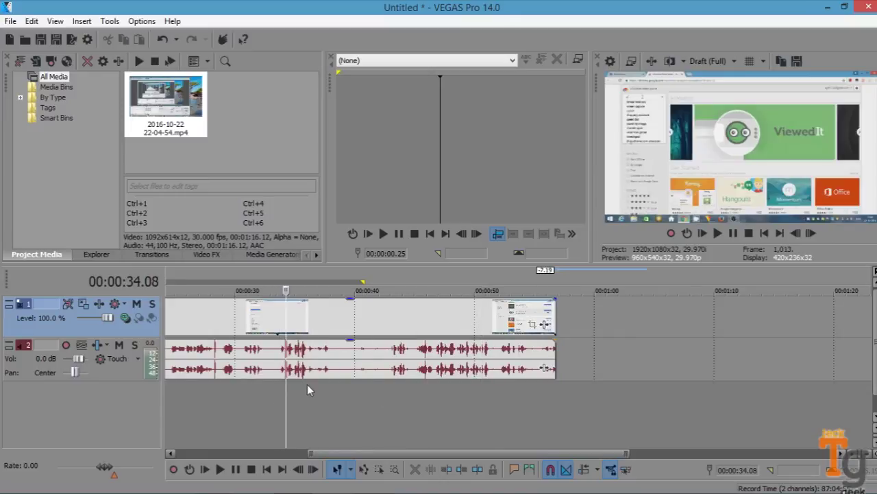
{"action": "left_click_drag", "start_coordinate": [421, 364], "coordinate": [587, 359]}
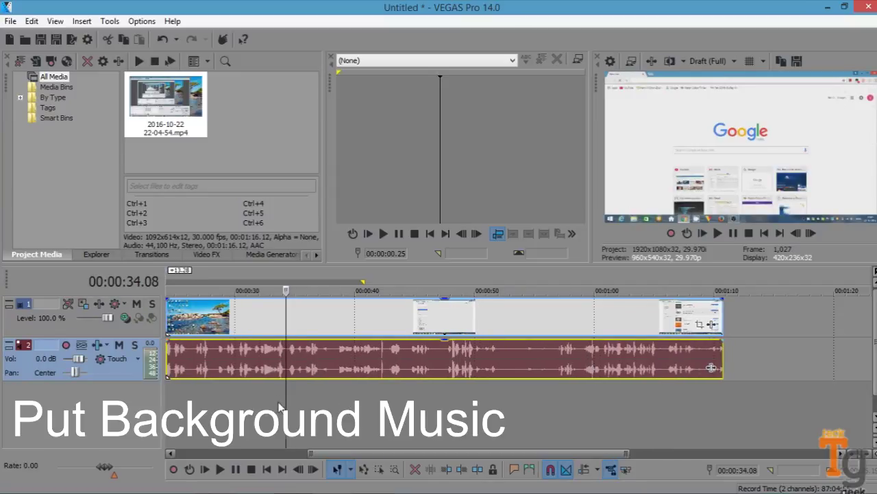
{"action": "left_click_drag", "start_coordinate": [284, 402], "coordinate": [177, 396]}
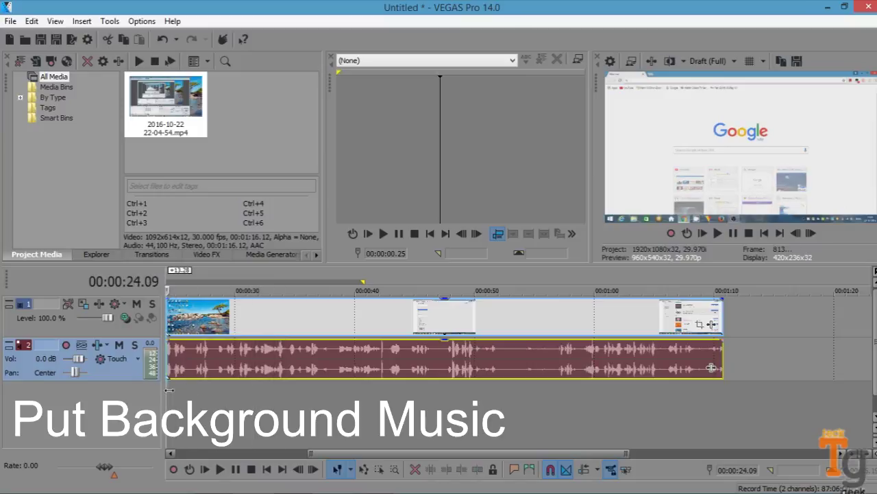
{"action": "mouse_move", "coordinate": [282, 351]}
{"action": "left_mouse_down"}
{"action": "mouse_move", "coordinate": [366, 356]}
{"action": "mouse_move", "coordinate": [282, 366]}
{"action": "left_mouse_up"}
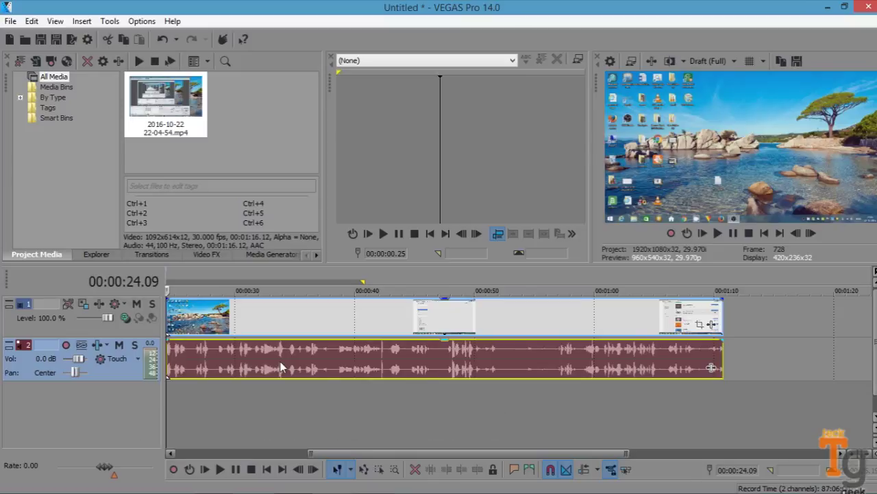
Import Cielo.mp3 from the Downloads folder and place it on a new audio track below, starting at 00:00:24.09
{"action": "left_click", "coordinate": [9, 23]}
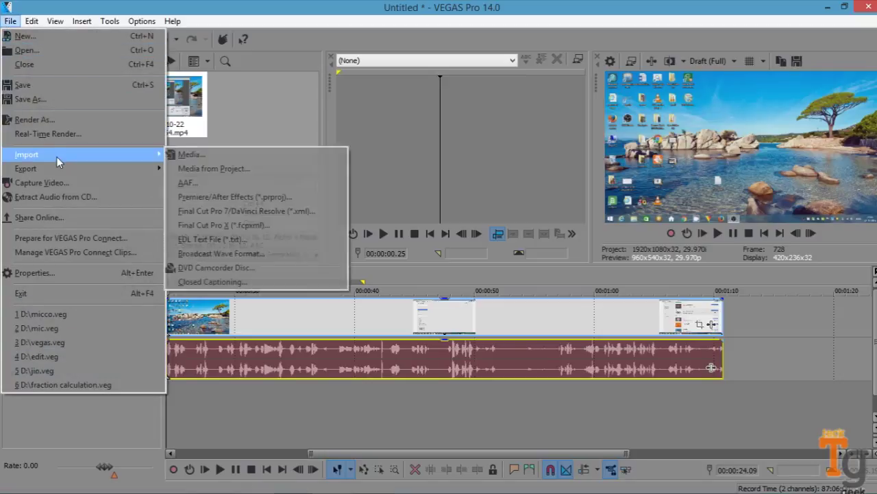
{"action": "mouse_move", "coordinate": [62, 153]}
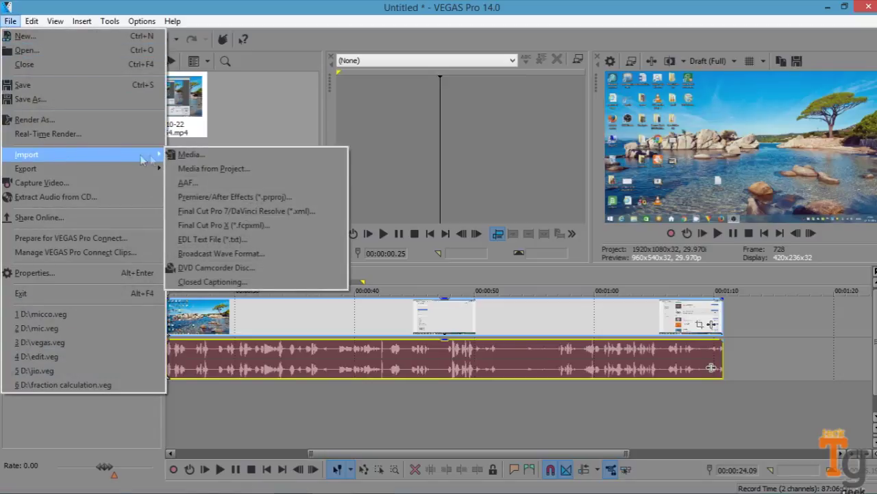
{"action": "left_click", "coordinate": [179, 153]}
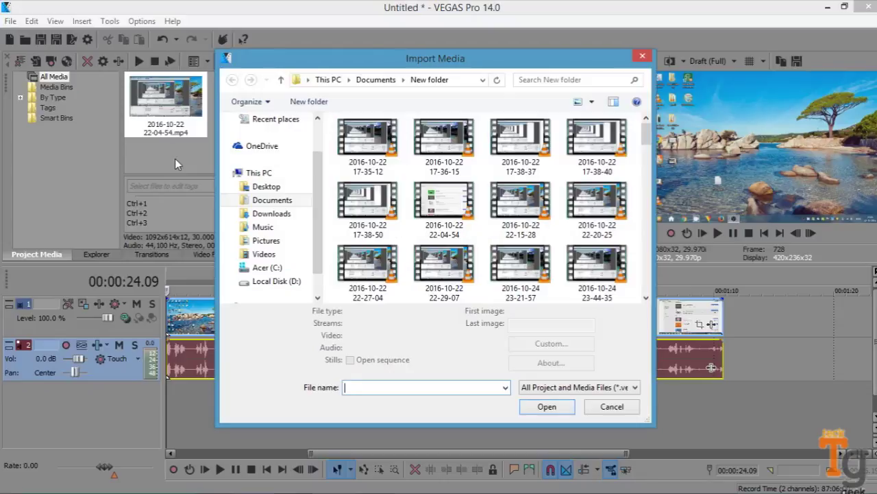
{"action": "left_click", "coordinate": [263, 214]}
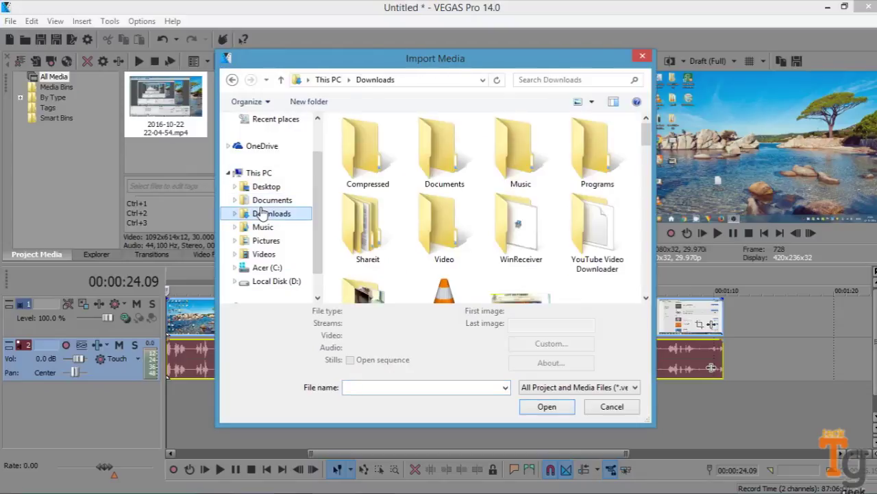
{"action": "left_click", "coordinate": [385, 385]}
{"action": "type", "text": "c"}
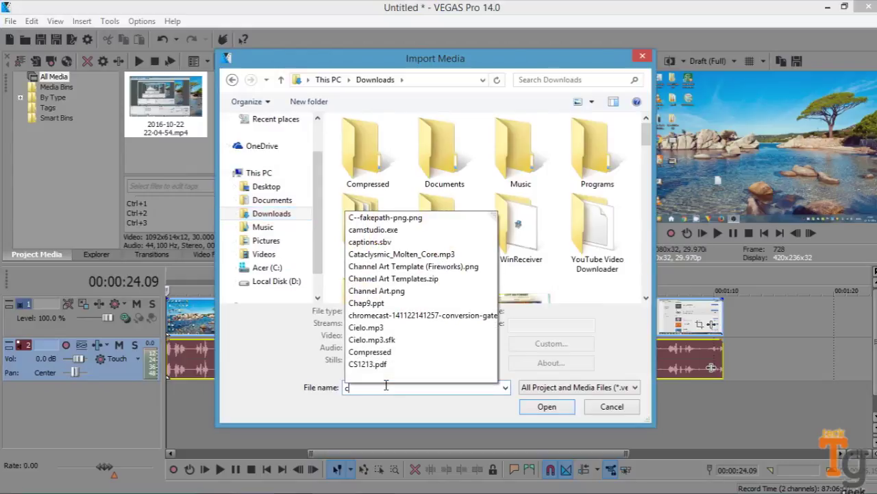
{"action": "left_click", "coordinate": [374, 330]}
{"action": "left_click", "coordinate": [546, 406]}
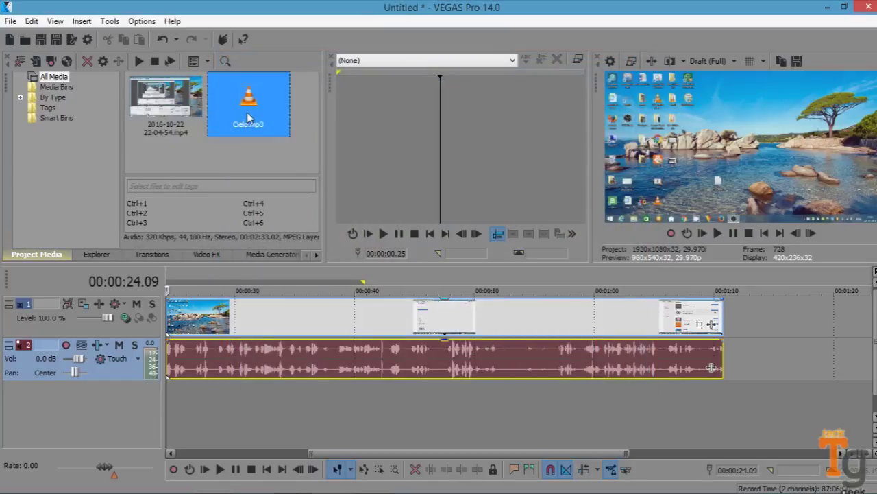
{"action": "left_click_drag", "start_coordinate": [254, 173], "coordinate": [174, 409]}
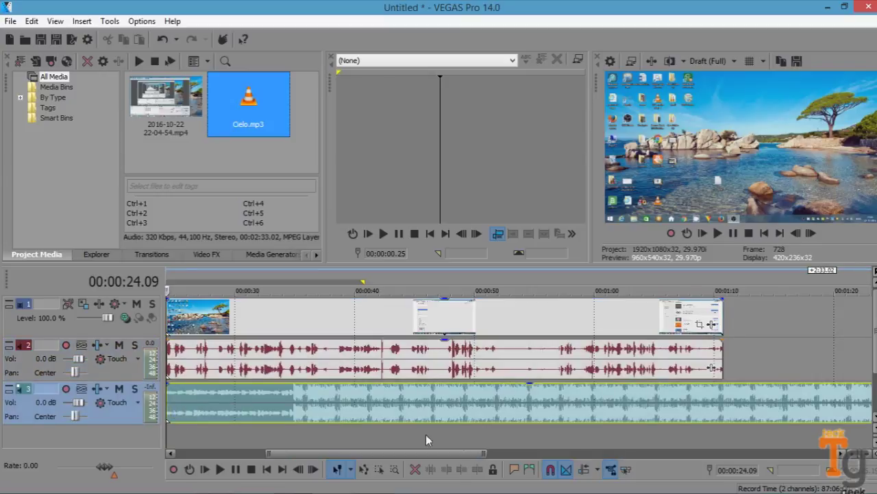
Move the second clip back against the first one's end and shift the Cielo.mp3 music to the timeline's start
{"action": "scroll", "coordinate": [483, 469], "scroll_direction": "right", "scroll_amount": 3}
{"action": "scroll", "coordinate": [483, 469], "scroll_direction": "right", "scroll_amount": 7}
{"action": "scroll", "coordinate": [393, 454], "scroll_direction": "left", "scroll_amount": 12}
{"action": "scroll", "coordinate": [393, 450], "scroll_direction": "right", "scroll_amount": 4}
{"action": "scroll", "coordinate": [451, 450], "scroll_direction": "left", "scroll_amount": 6}
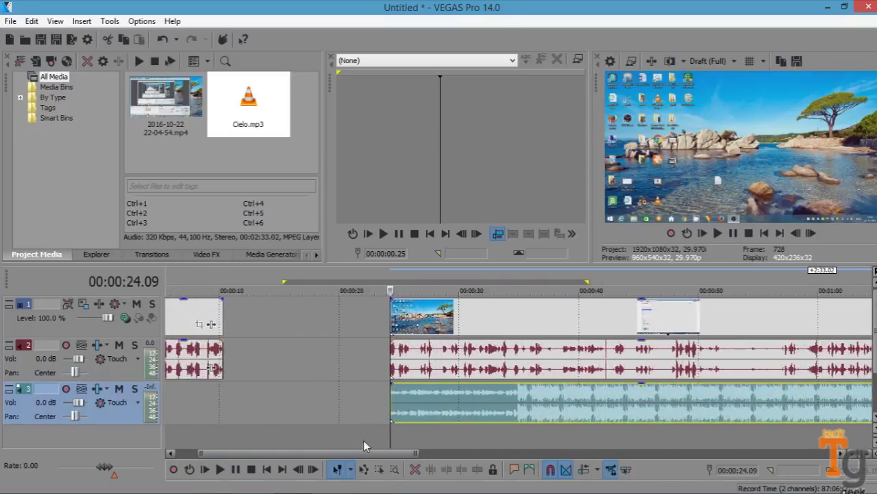
{"action": "scroll", "coordinate": [363, 440], "scroll_direction": "left", "scroll_amount": 2}
{"action": "left_click", "coordinate": [574, 346]}
{"action": "left_click_drag", "start_coordinate": [574, 345], "coordinate": [407, 362]}
{"action": "left_click_drag", "start_coordinate": [595, 393], "coordinate": [304, 391]}
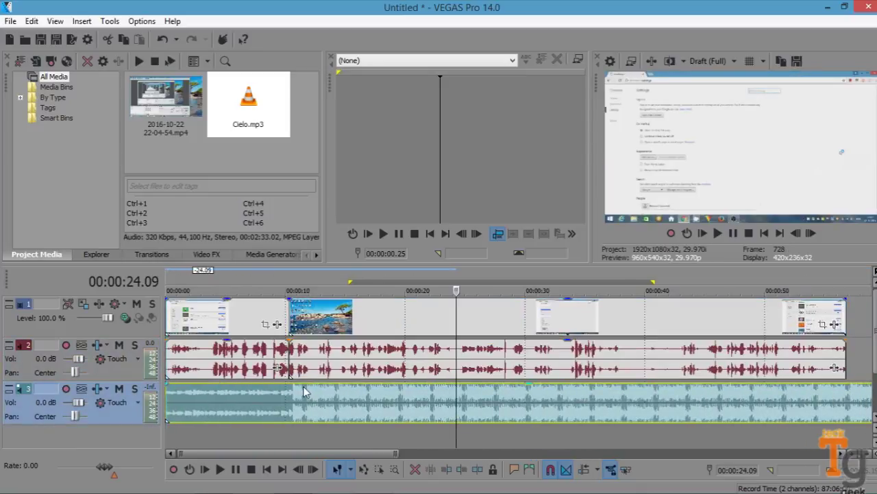
Split the music at the video's end, 00:00:56.25, delete the excess, and return the playhead to the timeline's start
{"action": "left_click_drag", "start_coordinate": [455, 440], "coordinate": [803, 407]}
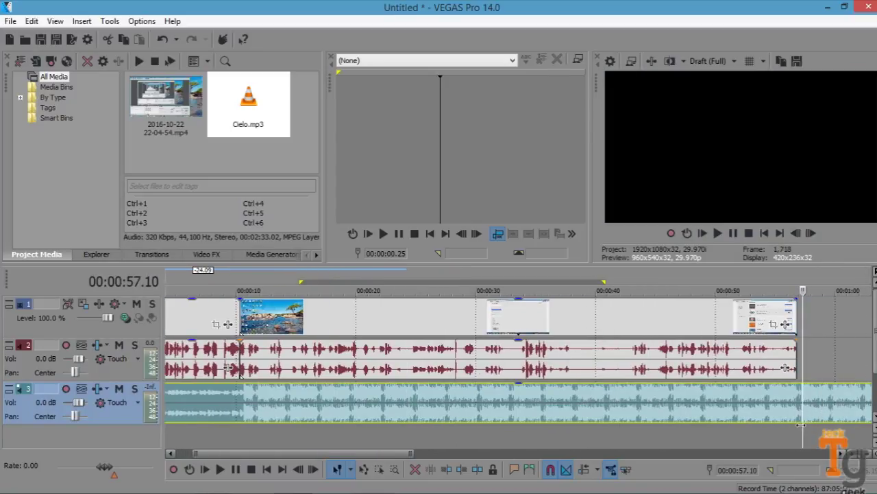
{"action": "left_click_drag", "start_coordinate": [802, 436], "coordinate": [797, 440]}
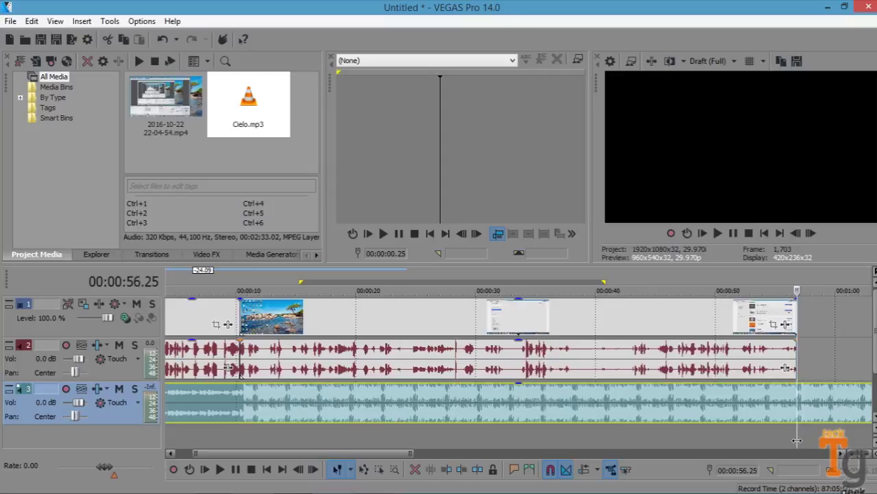
{"action": "key", "text": "s"}
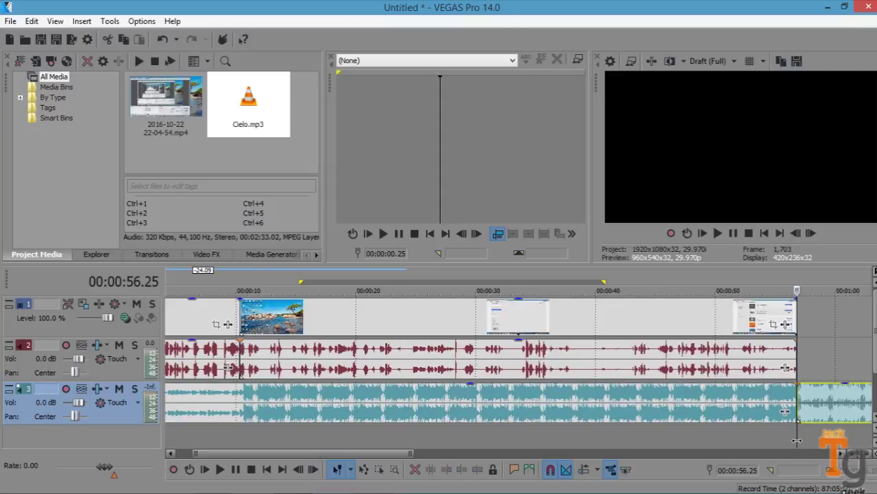
{"action": "key", "text": "Delete"}
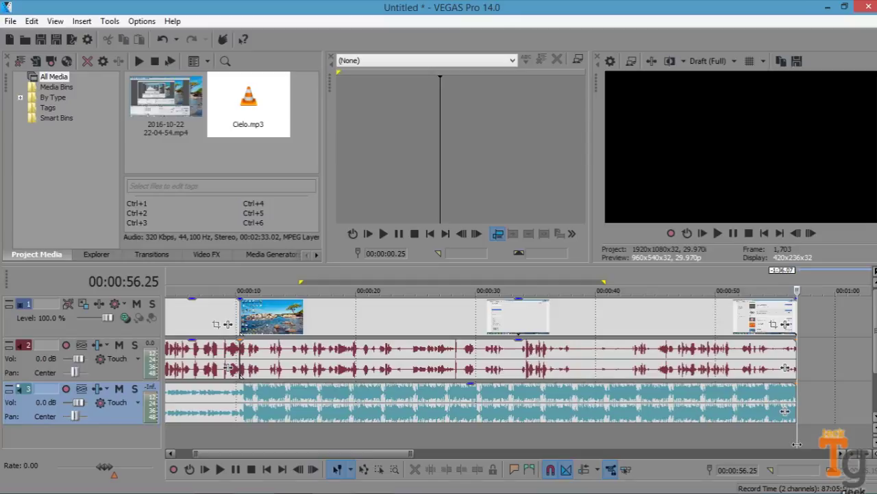
{"action": "left_click_drag", "start_coordinate": [748, 440], "coordinate": [706, 441]}
{"action": "key", "text": "ctrl+Home"}
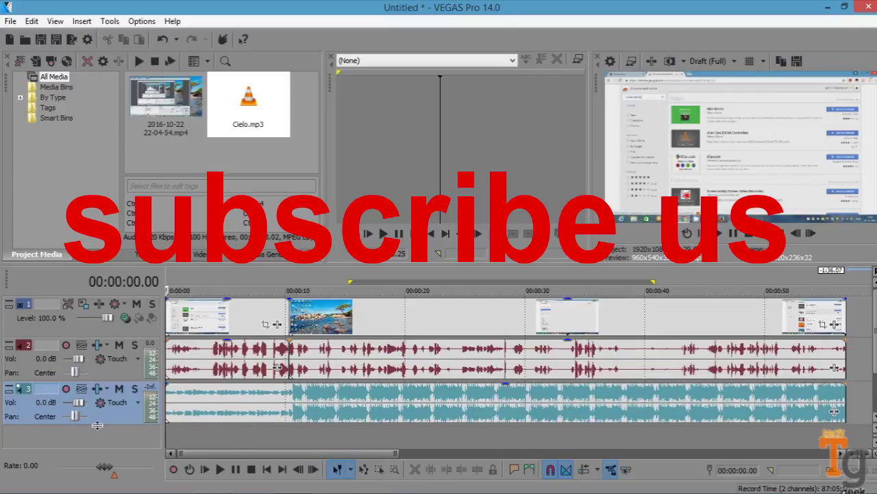
Temporarily enlarge the music track's height, lower the music clip's gain to near silence, and set the track volume to -1.7 dB
{"action": "left_click_drag", "start_coordinate": [99, 425], "coordinate": [100, 449]}
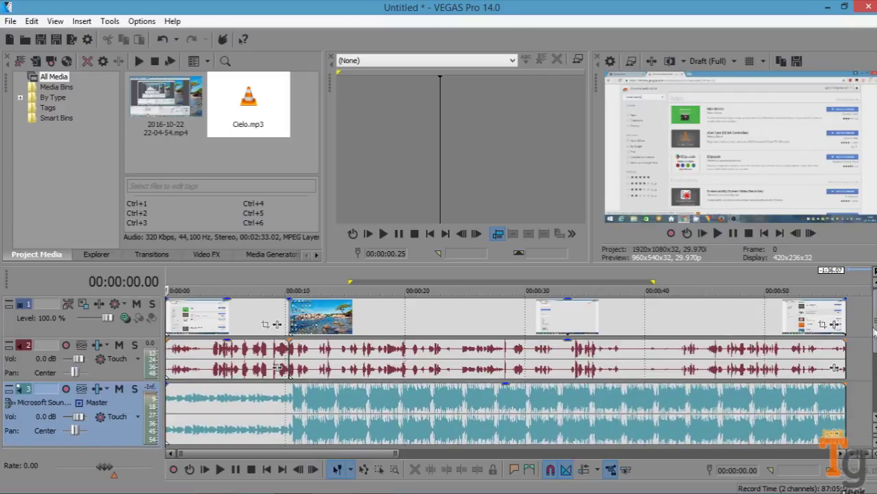
{"action": "scroll", "coordinate": [875, 331], "scroll_direction": "down", "scroll_amount": 1}
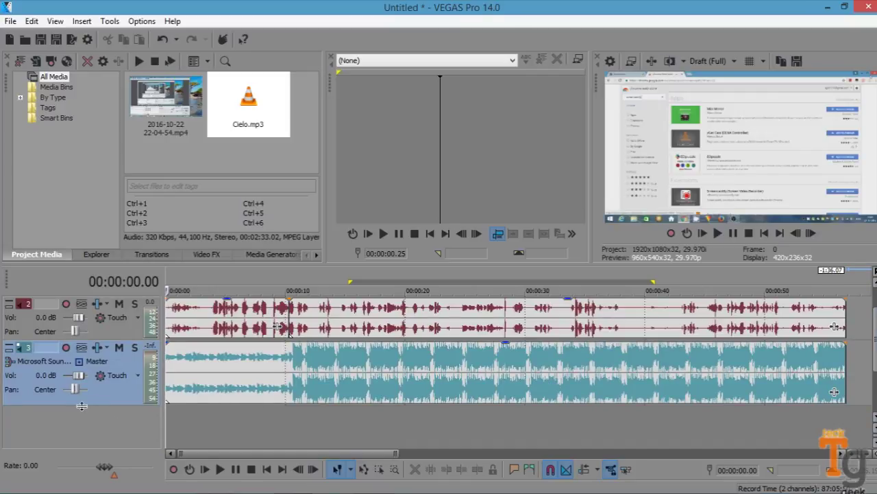
{"action": "left_click_drag", "start_coordinate": [82, 405], "coordinate": [84, 445]}
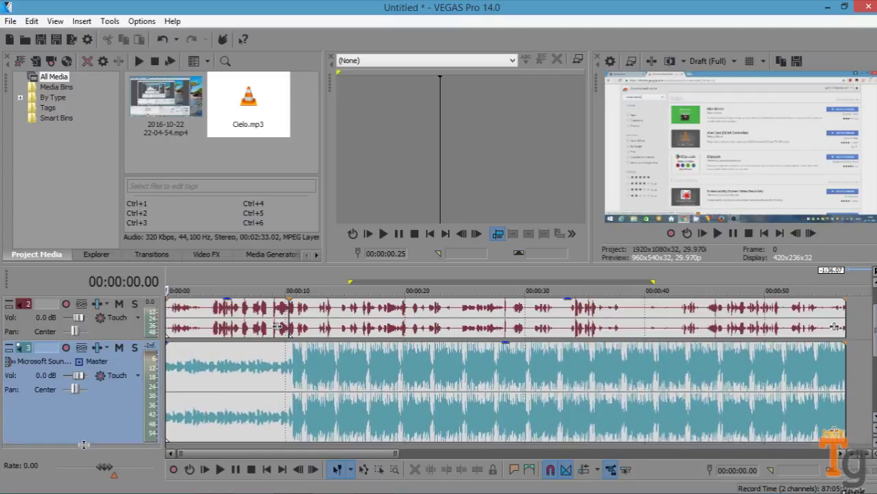
{"action": "left_click_drag", "start_coordinate": [510, 346], "coordinate": [518, 439]}
{"action": "left_click_drag", "start_coordinate": [517, 439], "coordinate": [518, 440]}
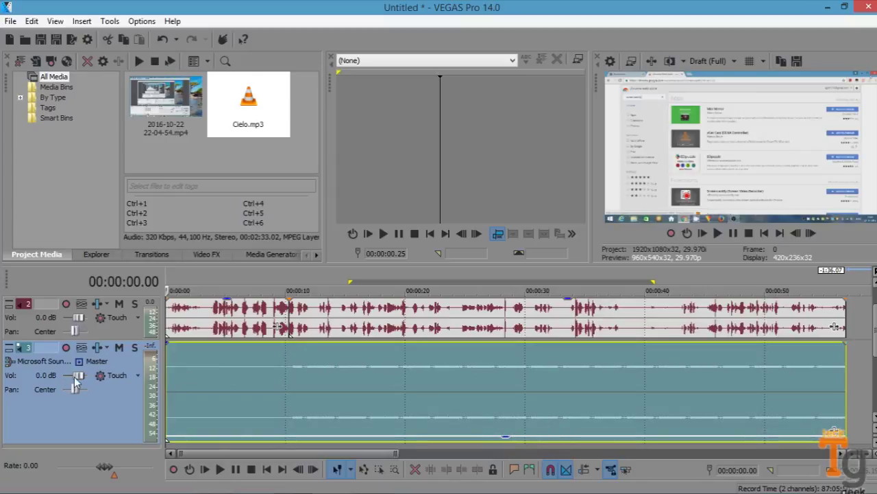
{"action": "mouse_move", "coordinate": [75, 375]}
{"action": "left_mouse_down"}
{"action": "mouse_move", "coordinate": [63, 381]}
{"action": "mouse_move", "coordinate": [87, 381]}
{"action": "mouse_move", "coordinate": [79, 376]}
{"action": "left_mouse_up"}
{"action": "left_click_drag", "start_coordinate": [93, 442], "coordinate": [85, 400]}
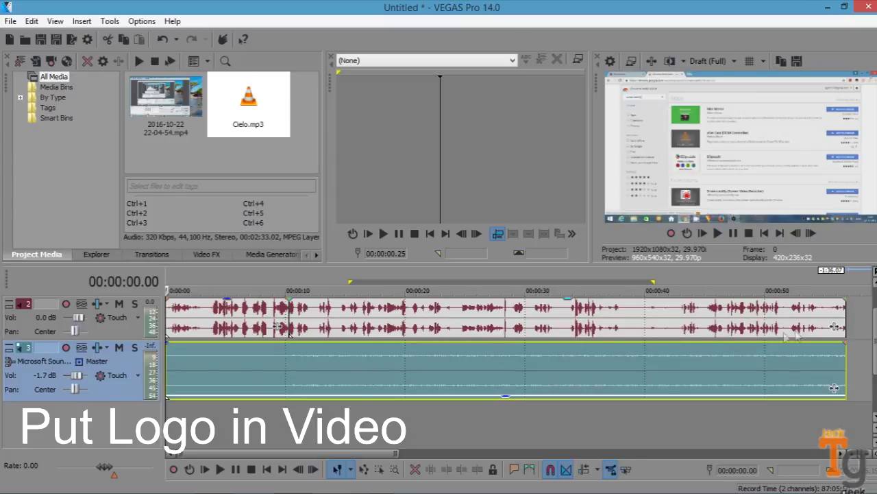
Import original logo.png from the Downloads folder into the project media
{"action": "scroll", "coordinate": [507, 370], "scroll_direction": "up", "scroll_amount": 1}
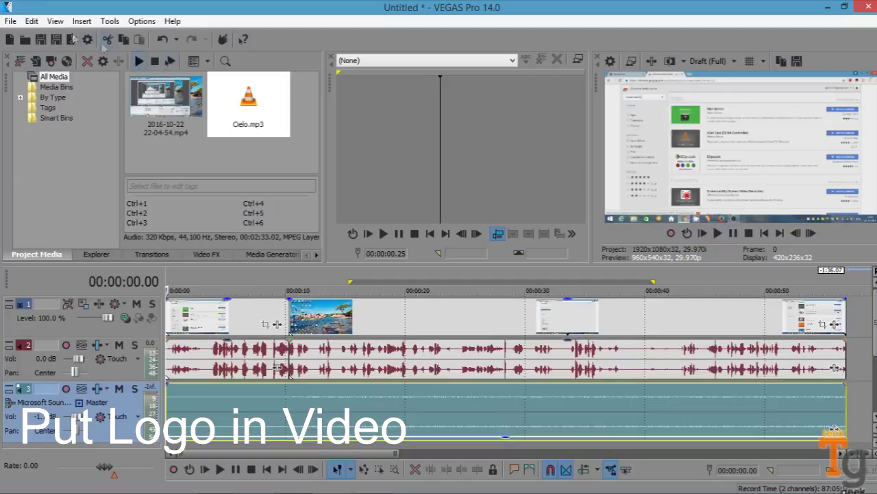
{"action": "left_click", "coordinate": [9, 21]}
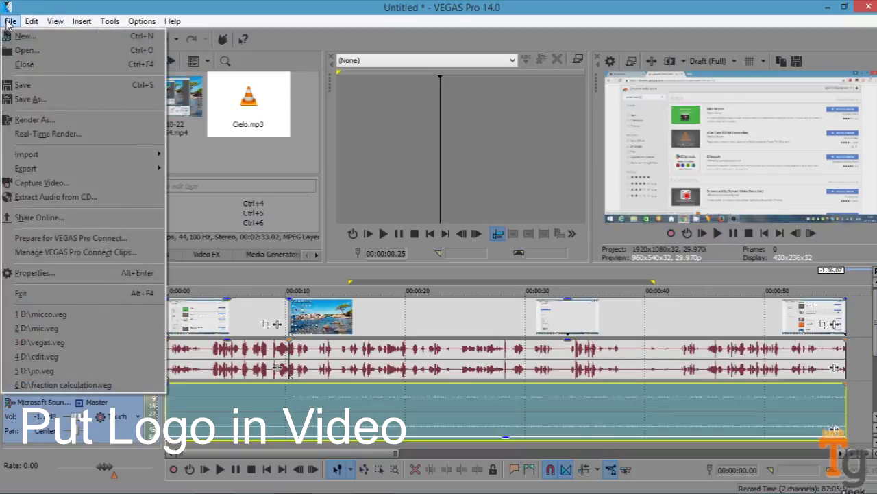
{"action": "mouse_move", "coordinate": [33, 173]}
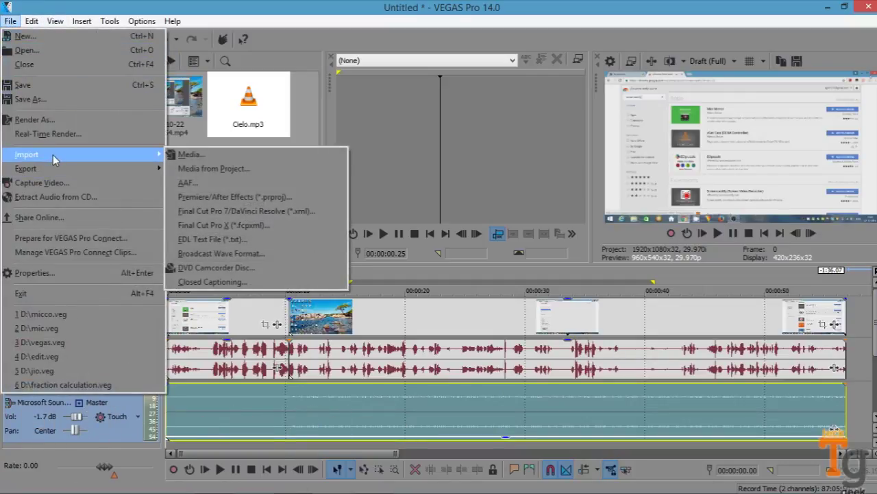
{"action": "mouse_move", "coordinate": [120, 158]}
{"action": "left_click", "coordinate": [189, 154]}
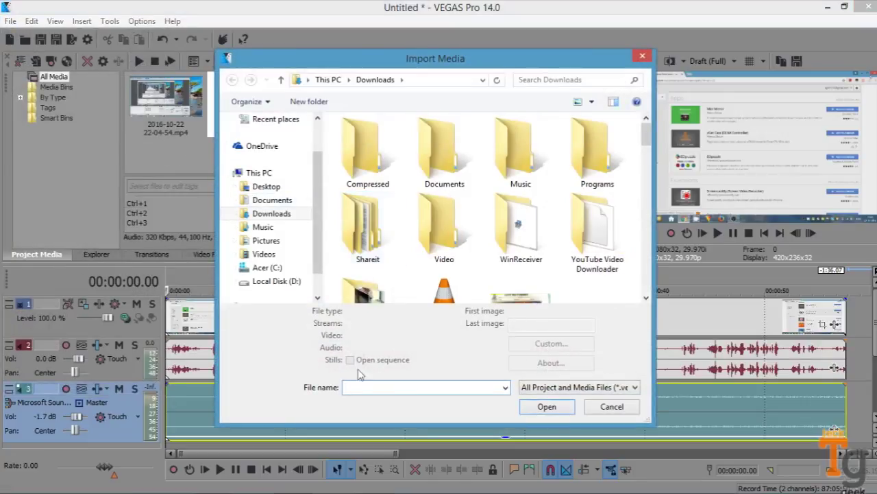
{"action": "type", "text": "o"}
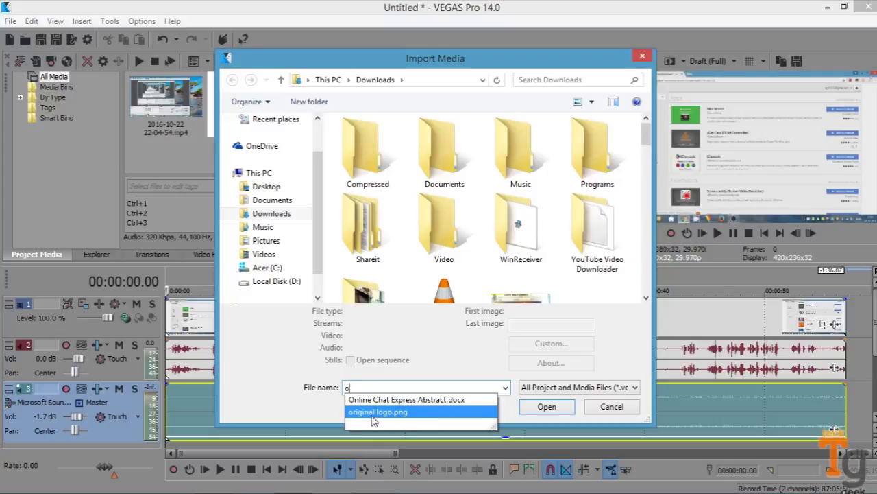
{"action": "left_click", "coordinate": [372, 413]}
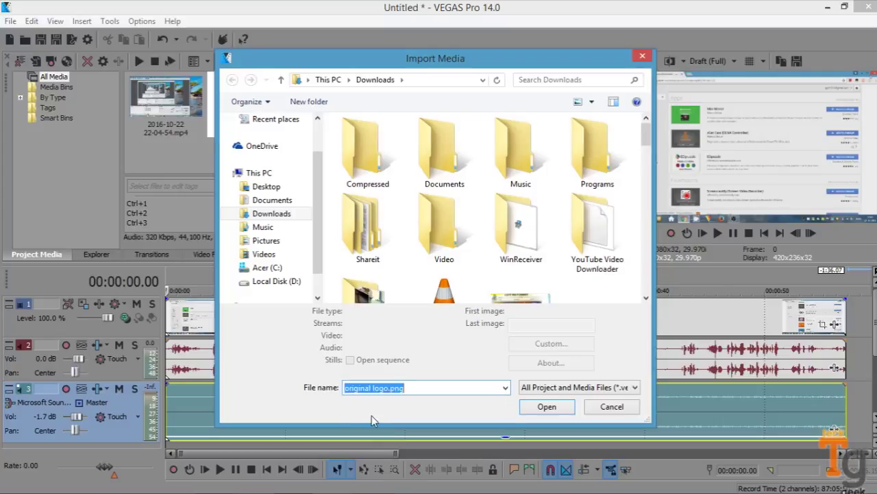
{"action": "left_click", "coordinate": [547, 406]}
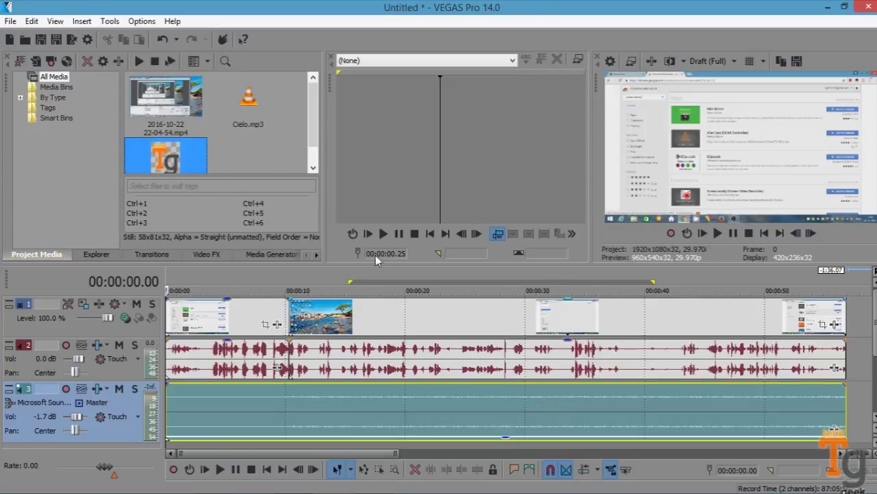
Insert a new video track above the video and place original logo.png on it, stretched from the timeline's start to the video's end
{"action": "right_click", "coordinate": [863, 323]}
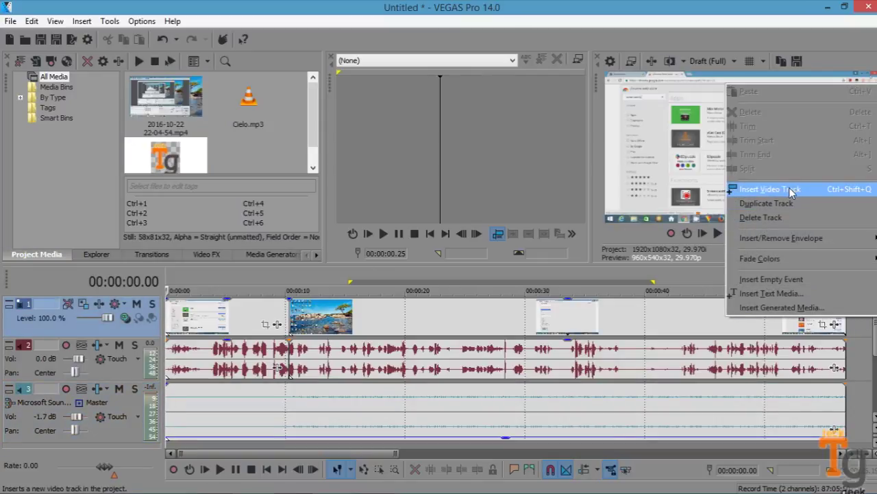
{"action": "left_click", "coordinate": [791, 191]}
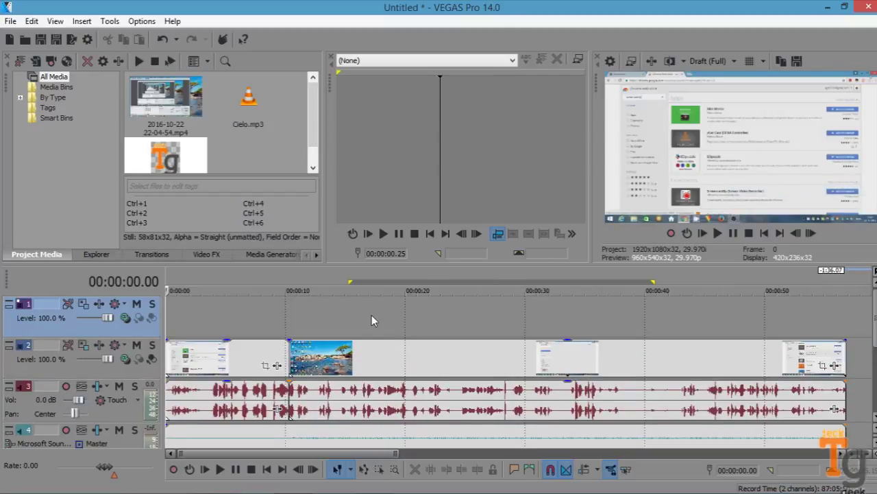
{"action": "left_click_drag", "start_coordinate": [178, 157], "coordinate": [172, 331]}
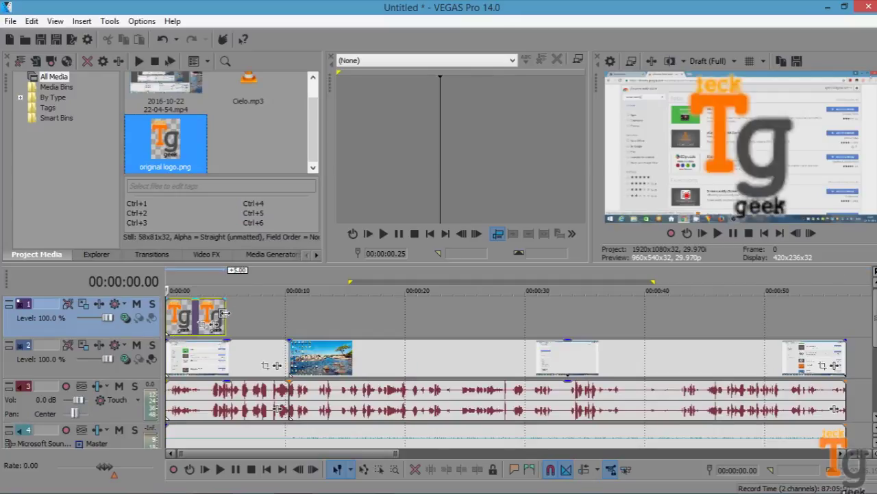
{"action": "left_click_drag", "start_coordinate": [225, 315], "coordinate": [775, 328]}
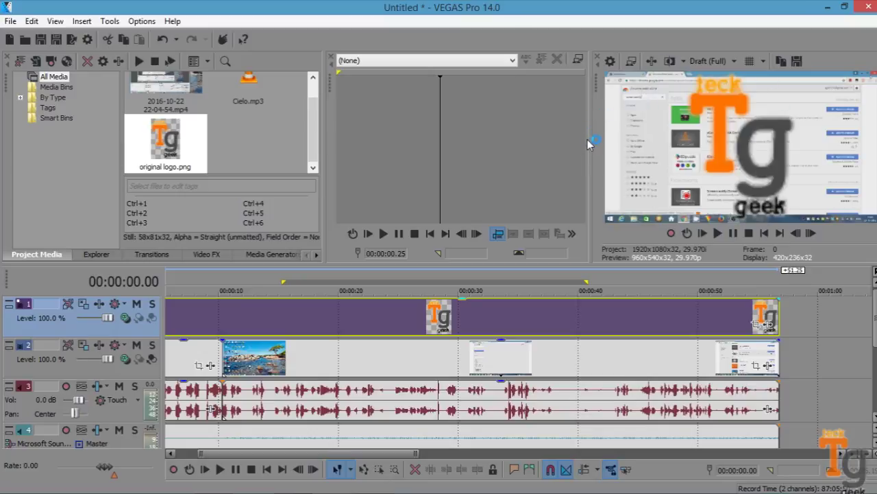
Using Track Motion, shrink the logo to about 254 × 143 and move it to the frame's lower-right corner, about X 897.5, Y -473.4
{"action": "left_click_drag", "start_coordinate": [591, 147], "coordinate": [512, 143]}
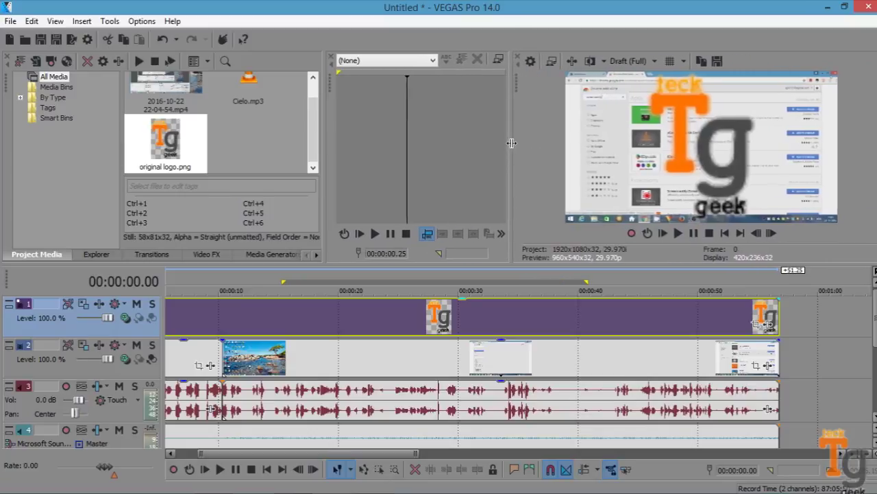
{"action": "left_click", "coordinate": [83, 305]}
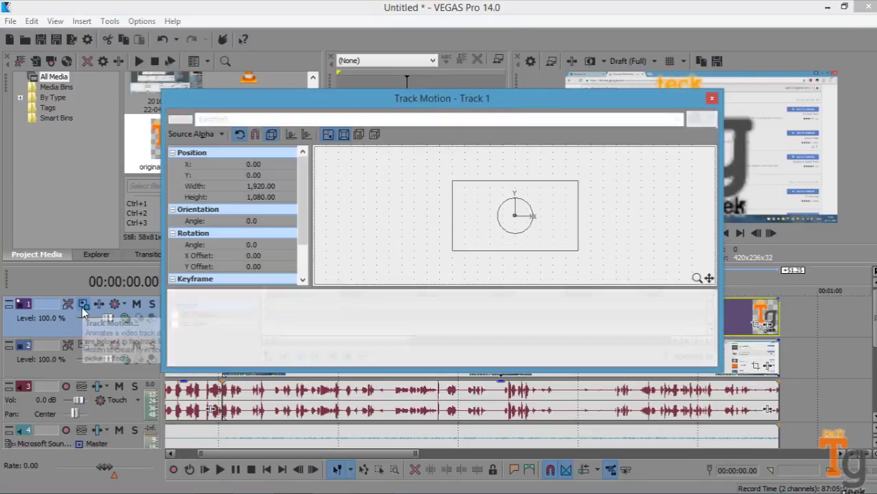
{"action": "left_click_drag", "start_coordinate": [435, 100], "coordinate": [252, 96]}
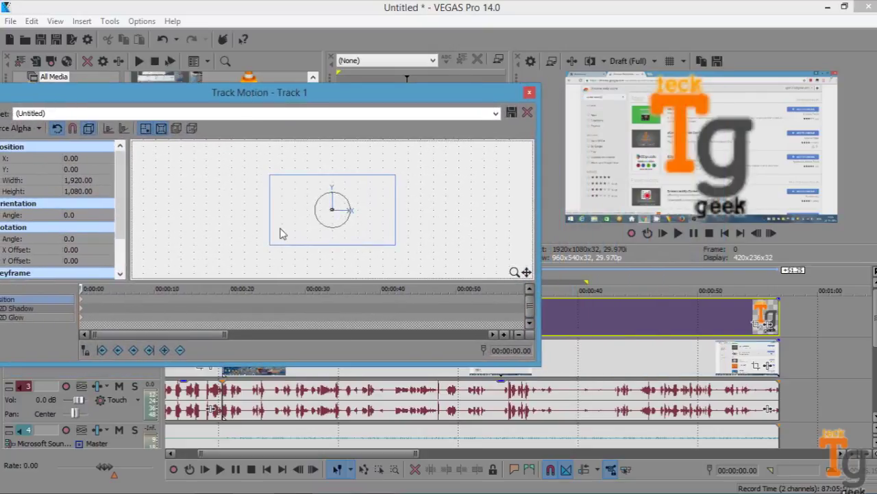
{"action": "left_click_drag", "start_coordinate": [270, 244], "coordinate": [330, 223]}
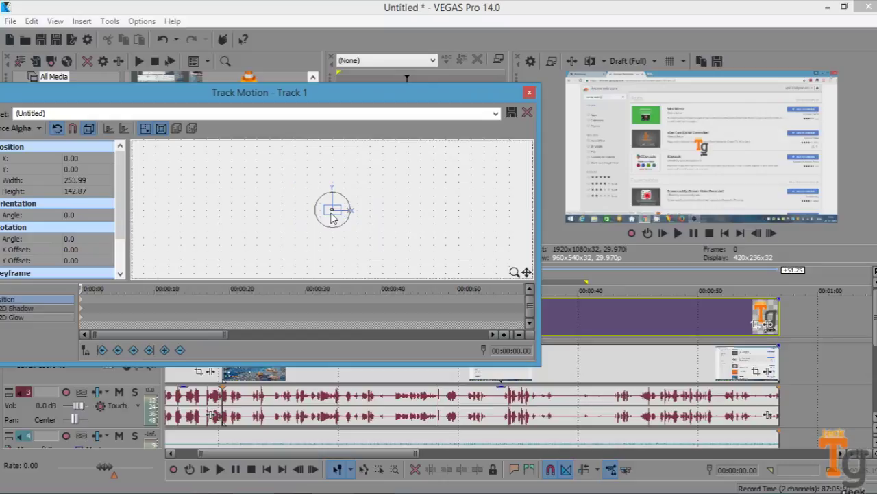
{"action": "left_click_drag", "start_coordinate": [332, 211], "coordinate": [392, 246]}
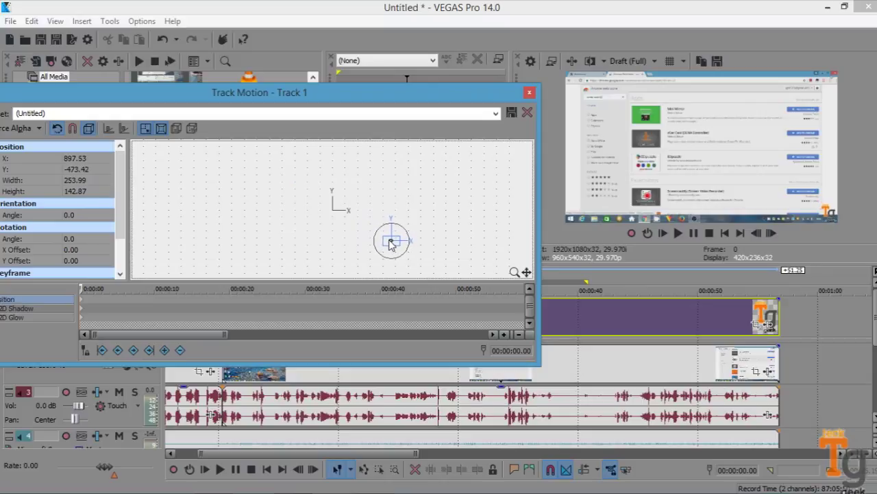
{"action": "left_click", "coordinate": [529, 92]}
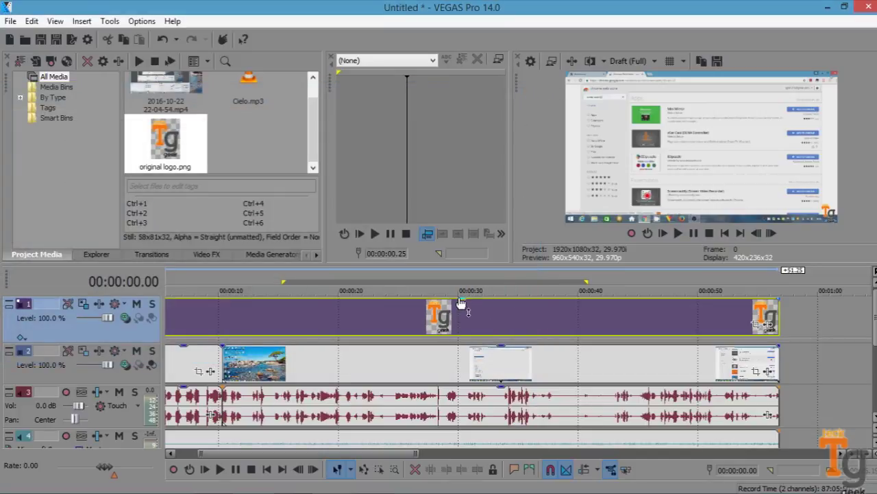
Lower the opacity of the logo clip so it is partly transparent over the video
{"action": "mouse_move", "coordinate": [463, 302]}
{"action": "left_mouse_down"}
{"action": "mouse_move", "coordinate": [467, 333]}
{"action": "mouse_move", "coordinate": [469, 314]}
{"action": "left_mouse_up"}
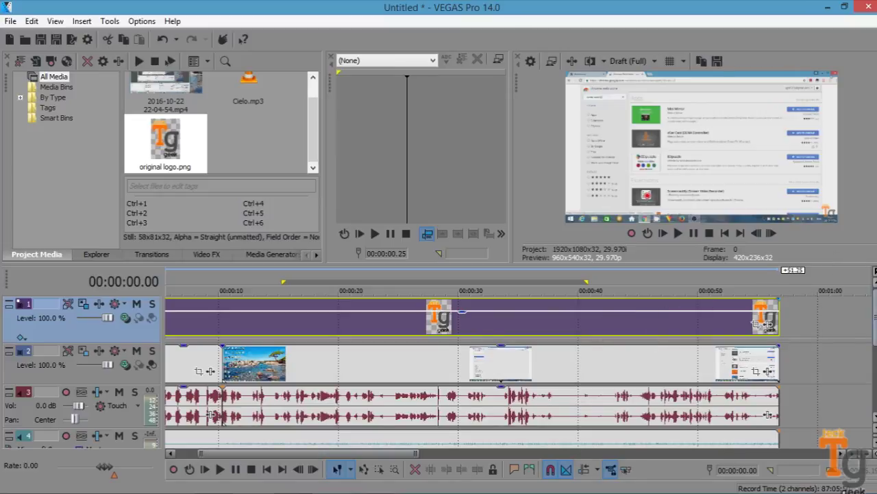
{"action": "scroll", "coordinate": [768, 415], "scroll_direction": "down", "scroll_amount": 3}
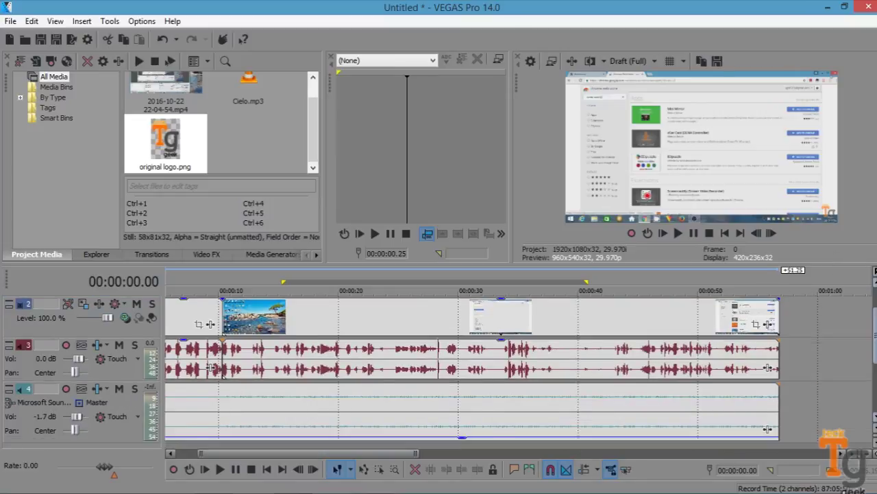
{"action": "scroll", "coordinate": [768, 425], "scroll_direction": "up", "scroll_amount": 2}
{"action": "scroll", "coordinate": [767, 429], "scroll_direction": "up", "scroll_amount": 2}
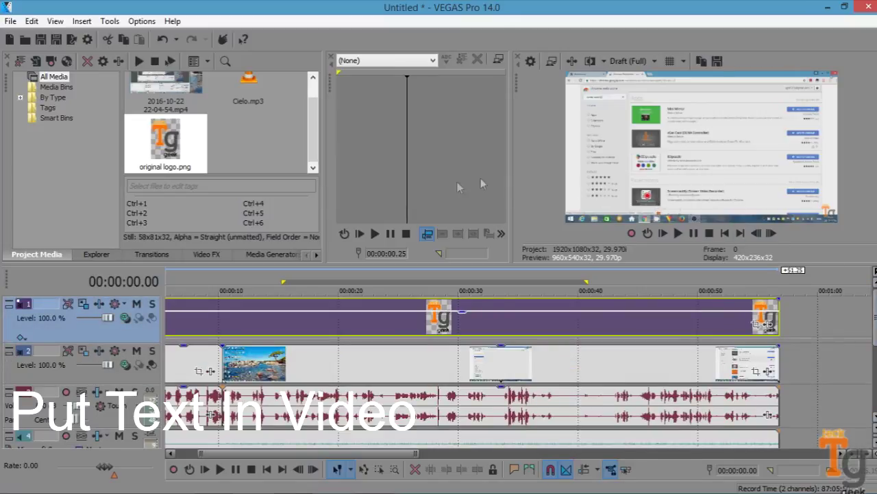
Insert another video track on top and place a Titles & Text title with the Dropping Words preset at the second clip's start
{"action": "left_click", "coordinate": [253, 255]}
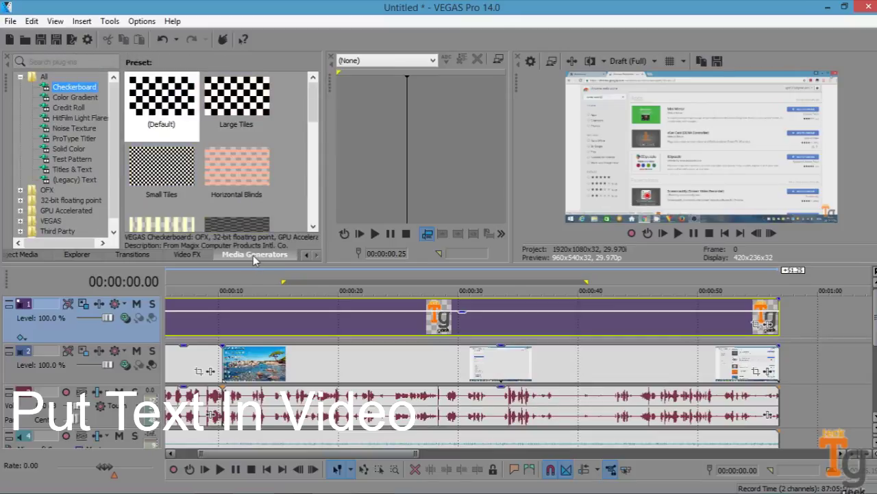
{"action": "left_click", "coordinate": [76, 170]}
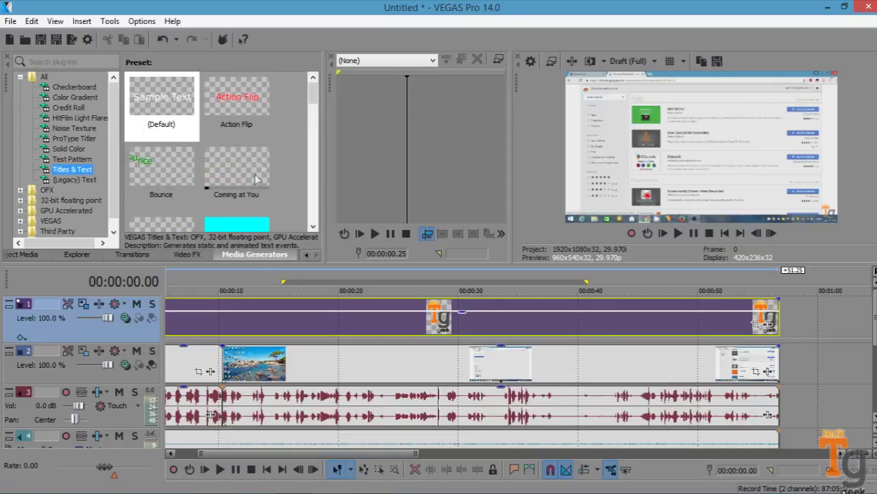
{"action": "scroll", "coordinate": [312, 96], "scroll_direction": "down", "scroll_amount": 2}
{"action": "scroll", "coordinate": [312, 96], "scroll_direction": "up", "scroll_amount": 2}
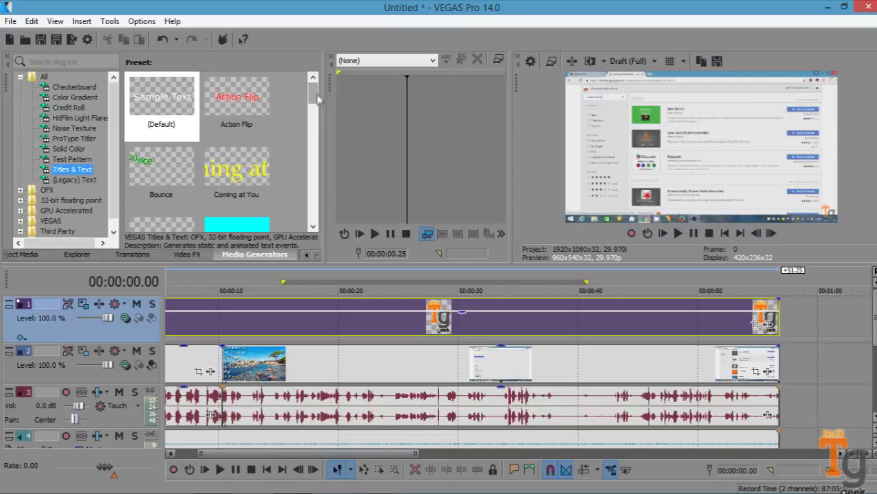
{"action": "left_click_drag", "start_coordinate": [313, 100], "coordinate": [309, 122]}
{"action": "mouse_move", "coordinate": [151, 179]}
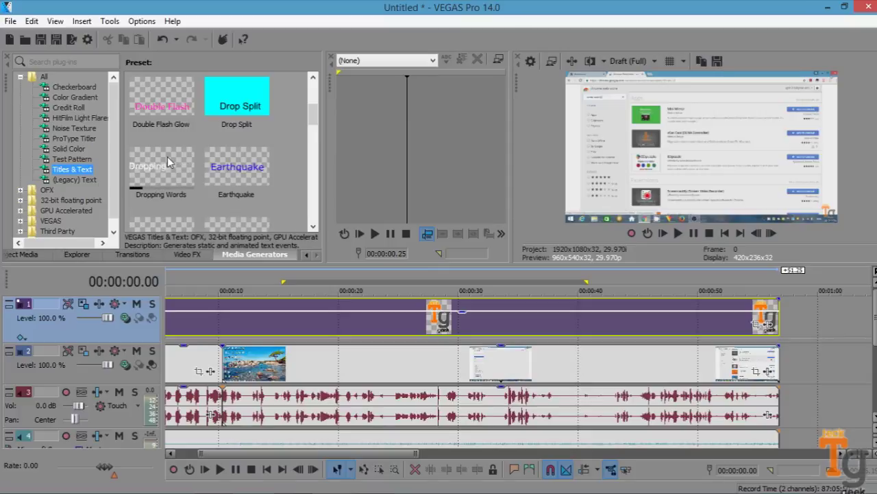
{"action": "right_click", "coordinate": [801, 326]}
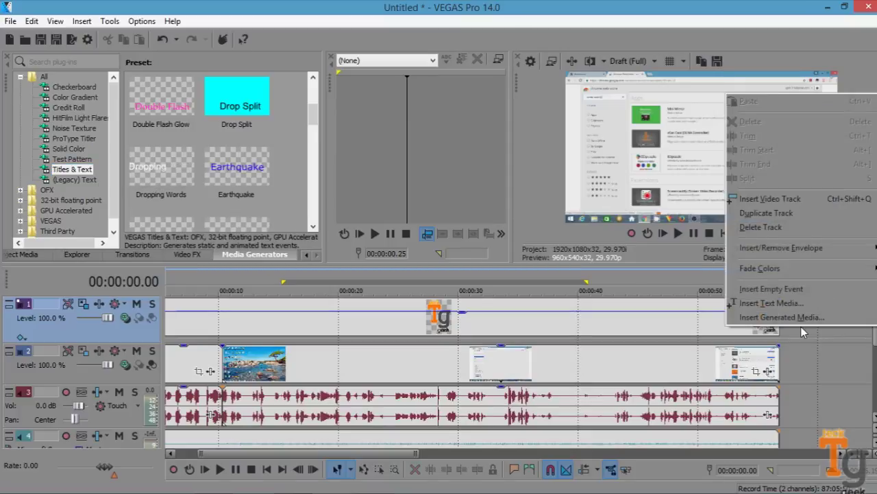
{"action": "left_click", "coordinate": [785, 199]}
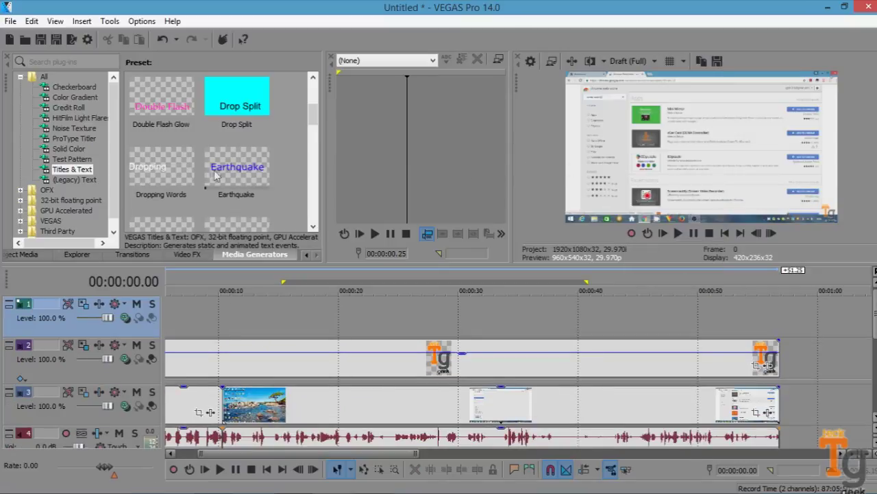
{"action": "left_click", "coordinate": [142, 170]}
{"action": "left_click_drag", "start_coordinate": [143, 169], "coordinate": [274, 324]}
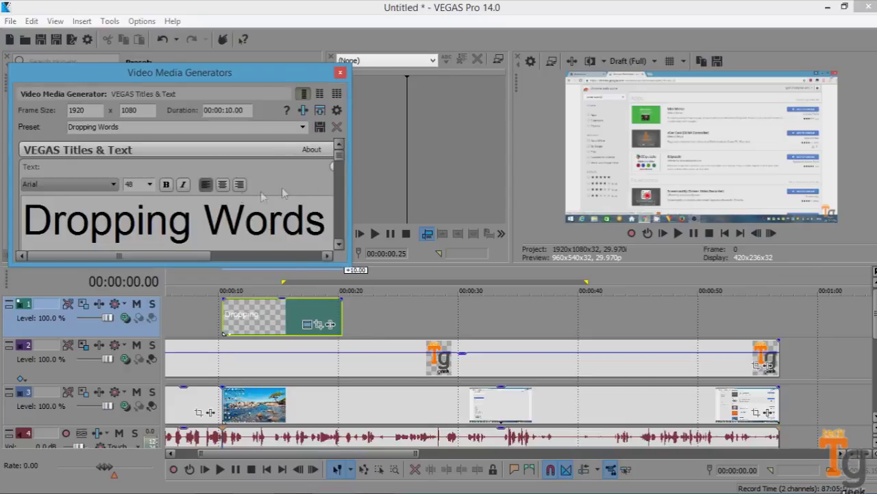
Enlarge the title's settings window, move it clear of the title clip, and place the playhead within the title at 00:00:14.05
{"action": "left_click_drag", "start_coordinate": [203, 267], "coordinate": [198, 390]}
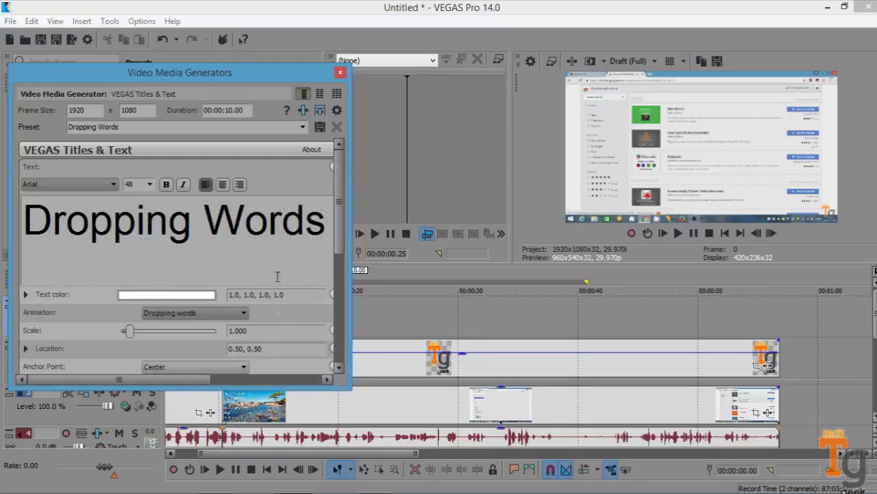
{"action": "left_click_drag", "start_coordinate": [218, 77], "coordinate": [630, 20]}
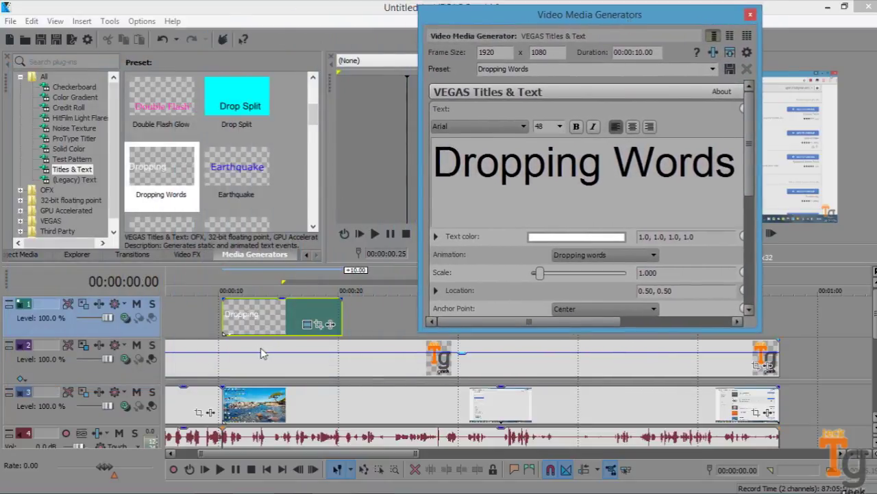
{"action": "left_click", "coordinate": [270, 326]}
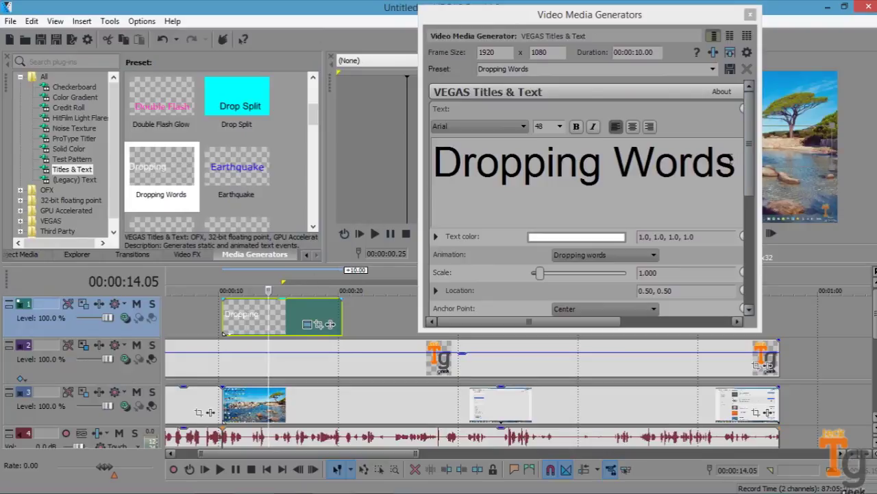
Replace the title's placeholder text with "subscribe us"
{"action": "left_click", "coordinate": [739, 162]}
{"action": "key", "text": "BackSpace"}
{"action": "key", "text": "BackSpace"}
{"action": "key", "text": "BackSpace"}
{"action": "key", "text": "BackSpace"}
{"action": "key", "text": "BackSpace"}
{"action": "key", "text": "BackSpace"}
{"action": "key", "text": "BackSpace"}
{"action": "key", "text": "BackSpace"}
{"action": "key", "text": "BackSpace"}
{"action": "key", "text": "BackSpace"}
{"action": "key", "text": "BackSpace"}
{"action": "key", "text": "BackSpace"}
{"action": "key", "text": "BackSpace"}
{"action": "key", "text": "BackSpace"}
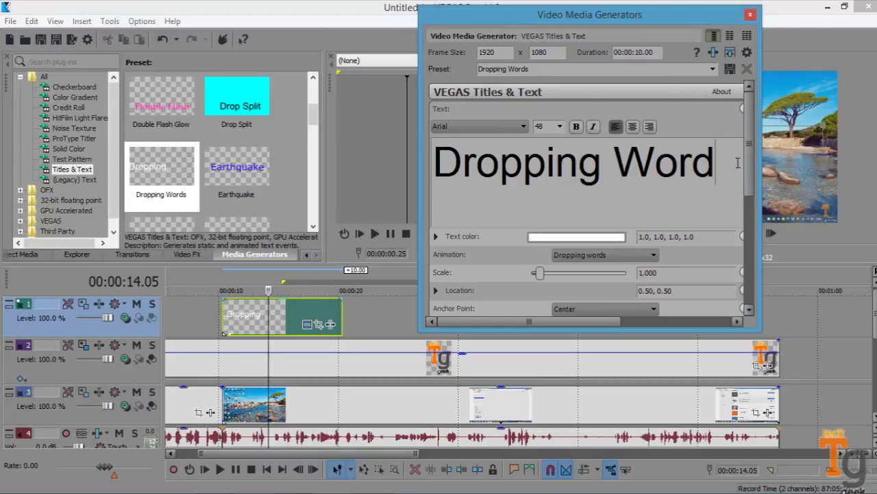
{"action": "type", "text": "subs"}
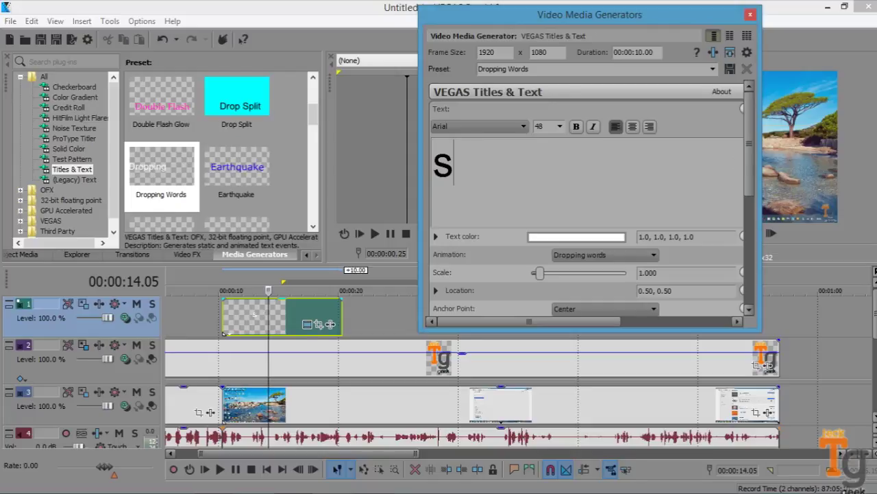
{"action": "type", "text": "cr"}
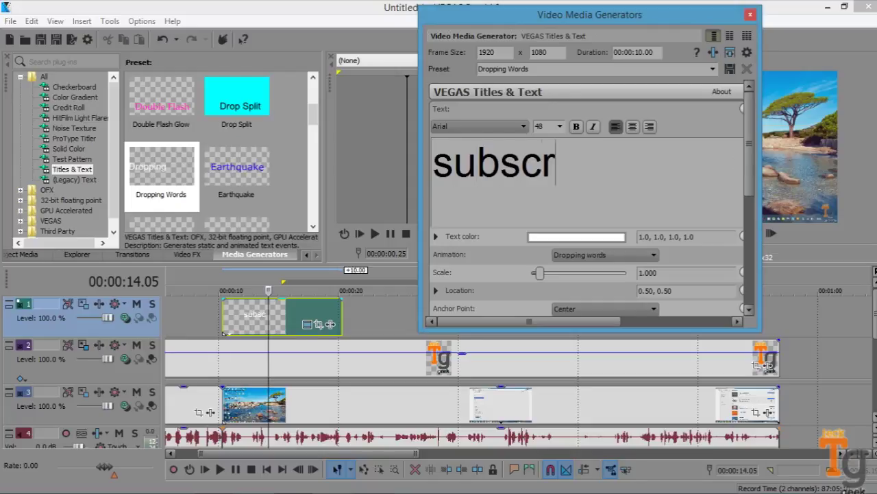
{"action": "type", "text": "ibe "}
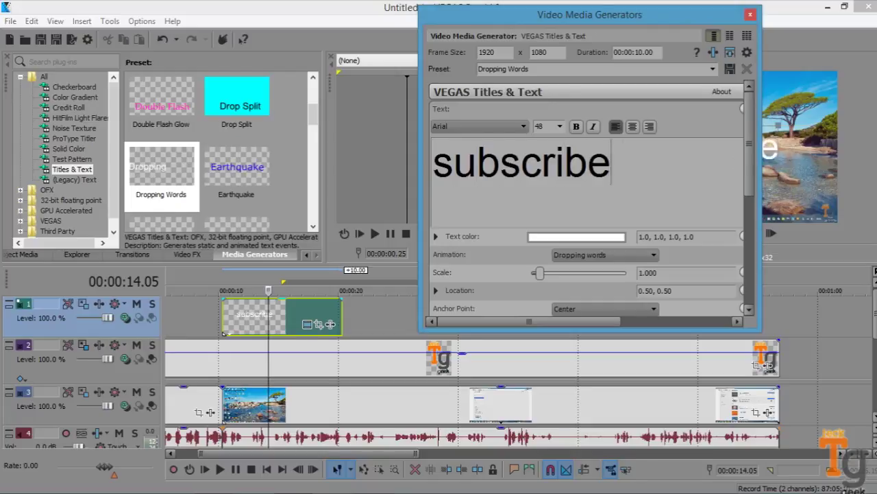
{"action": "type", "text": "us"}
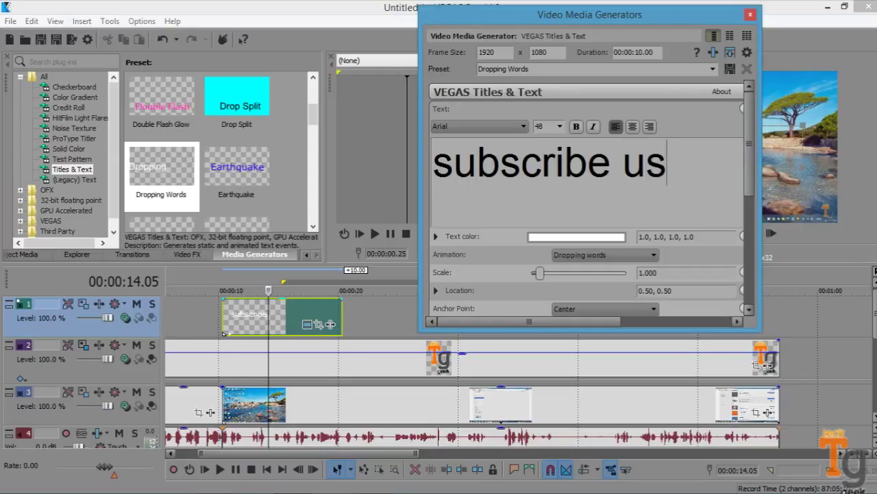
{"action": "left_click", "coordinate": [523, 125]}
{"action": "mouse_move", "coordinate": [523, 199]}
{"action": "left_mouse_down"}
{"action": "mouse_move", "coordinate": [523, 226]}
{"action": "mouse_move", "coordinate": [523, 196]}
{"action": "left_mouse_up"}
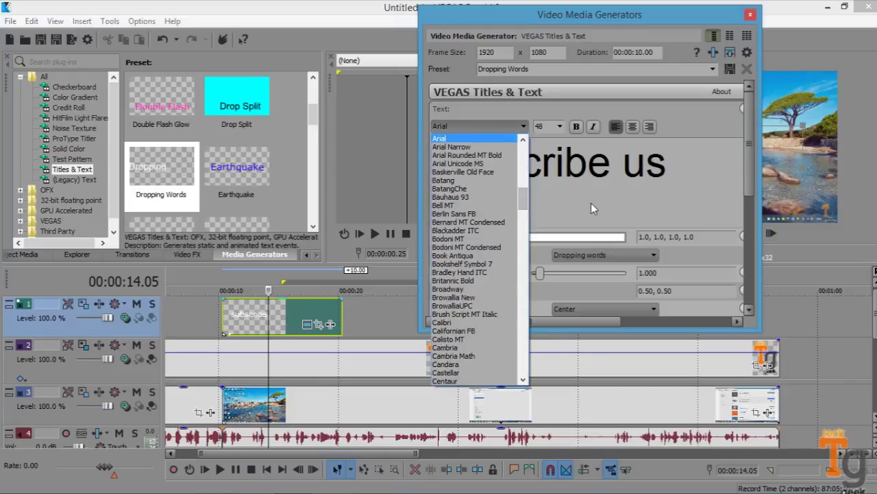
{"action": "left_click", "coordinate": [592, 203]}
{"action": "left_click", "coordinate": [558, 127]}
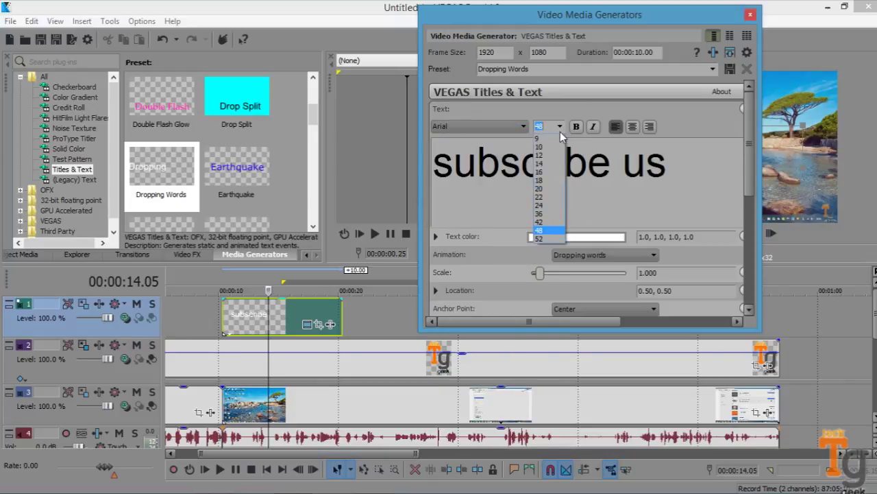
{"action": "left_click", "coordinate": [625, 199]}
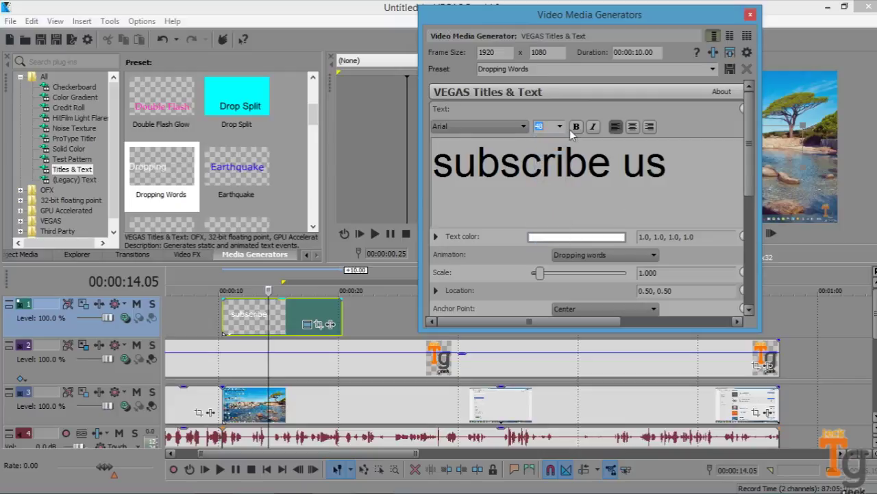
Make the whole title text bold and set its colour to pure red (1.0, 0.0, 0.0, 1.0)
{"action": "triple_click", "coordinate": [672, 163]}
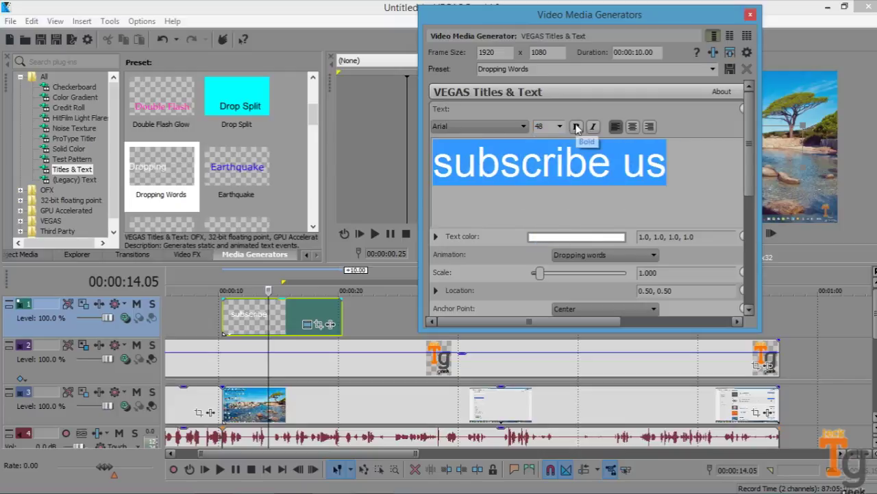
{"action": "left_click", "coordinate": [576, 127]}
{"action": "left_click", "coordinate": [574, 240]}
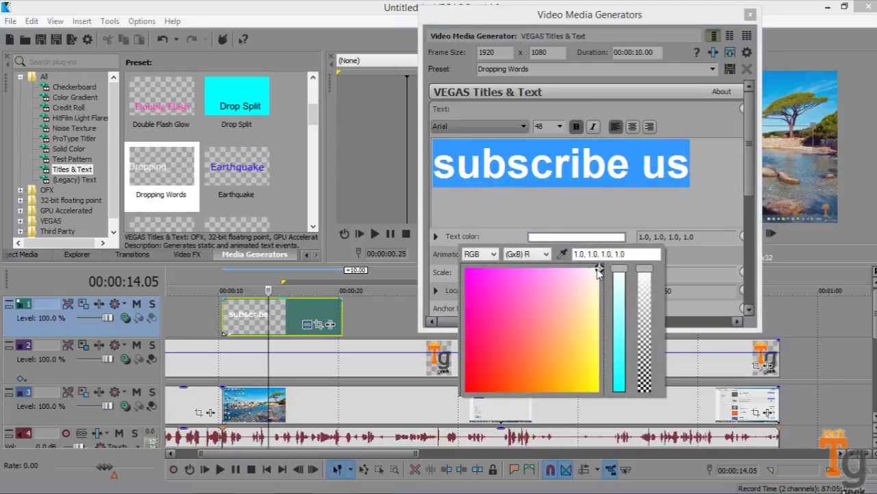
{"action": "mouse_move", "coordinate": [599, 271]}
{"action": "left_mouse_down"}
{"action": "mouse_move", "coordinate": [506, 336]}
{"action": "mouse_move", "coordinate": [458, 397]}
{"action": "left_mouse_up"}
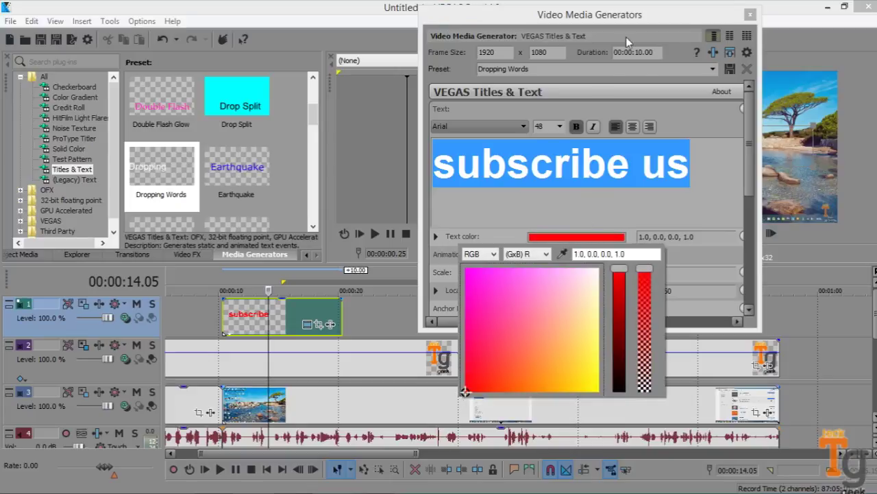
{"action": "left_click", "coordinate": [721, 168]}
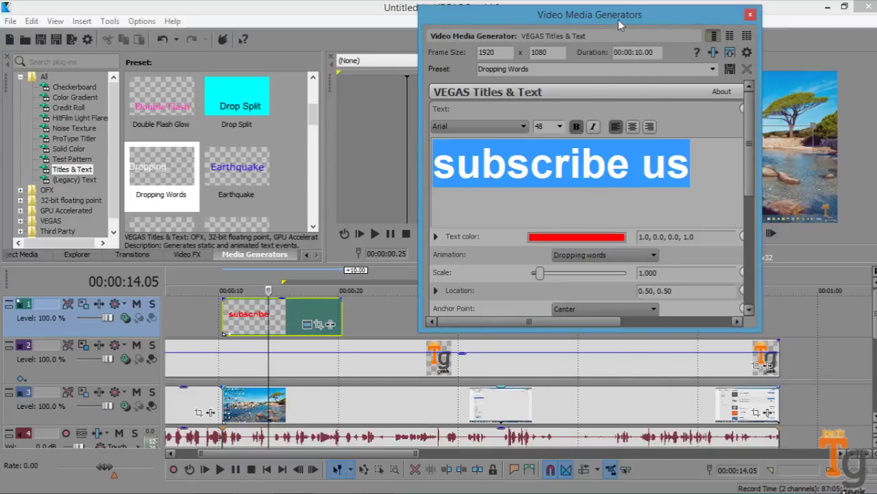
Move the settings window off the preview, reposition the title lower in the frame at about 0.50, 0.28, and close its settings
{"action": "left_click_drag", "start_coordinate": [619, 15], "coordinate": [273, 6]}
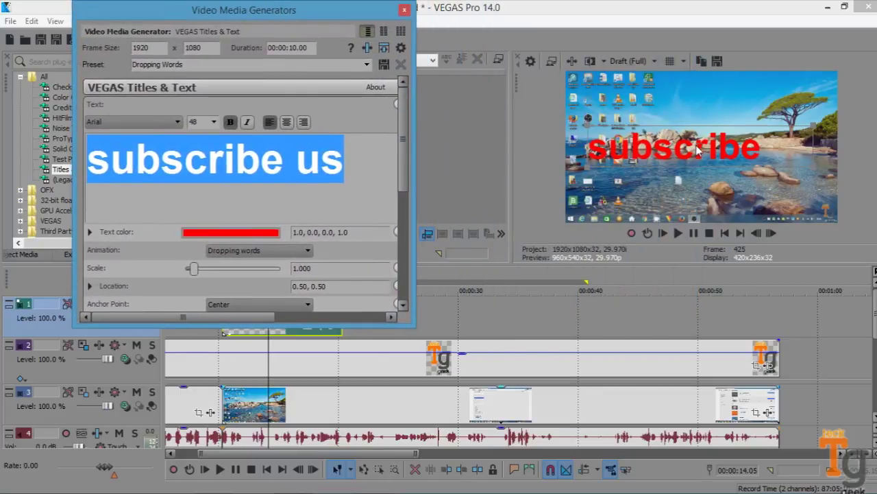
{"action": "left_click_drag", "start_coordinate": [702, 147], "coordinate": [704, 184]}
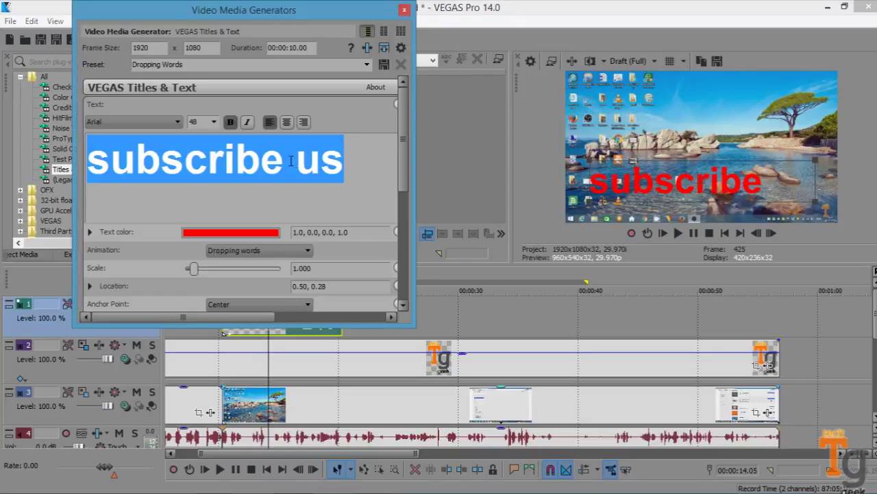
{"action": "left_click", "coordinate": [360, 172]}
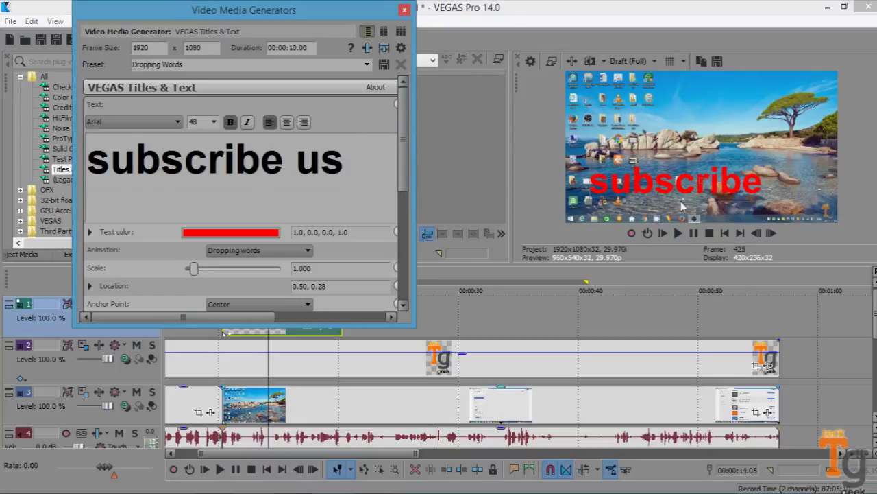
{"action": "left_click_drag", "start_coordinate": [709, 193], "coordinate": [704, 194]}
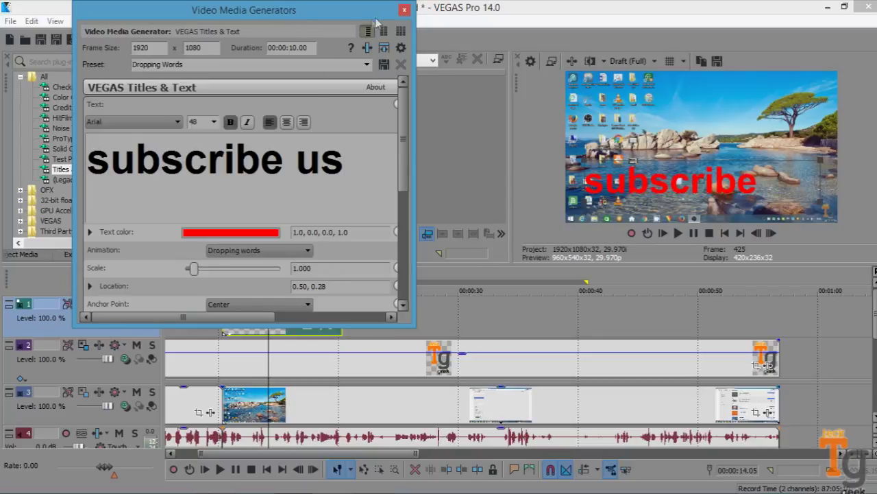
{"action": "left_click", "coordinate": [404, 10]}
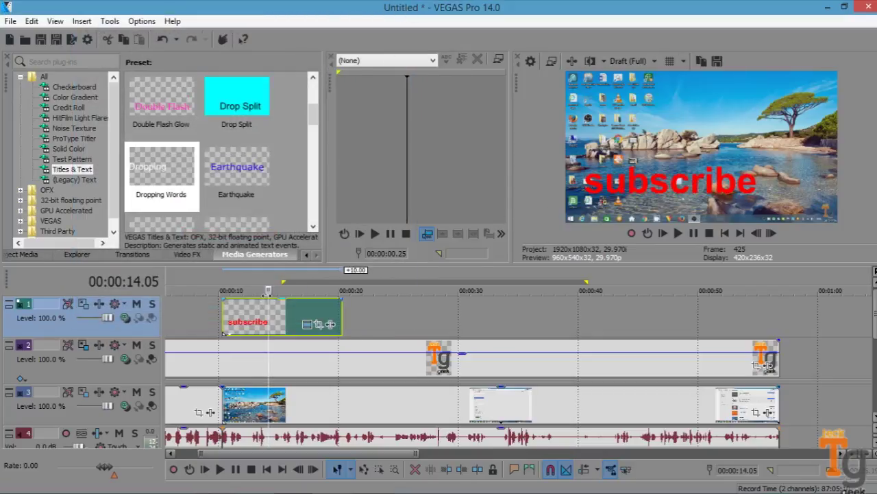
Play back the timeline from just before the title clip to check the title animation
{"action": "left_click_drag", "start_coordinate": [268, 290], "coordinate": [223, 285]}
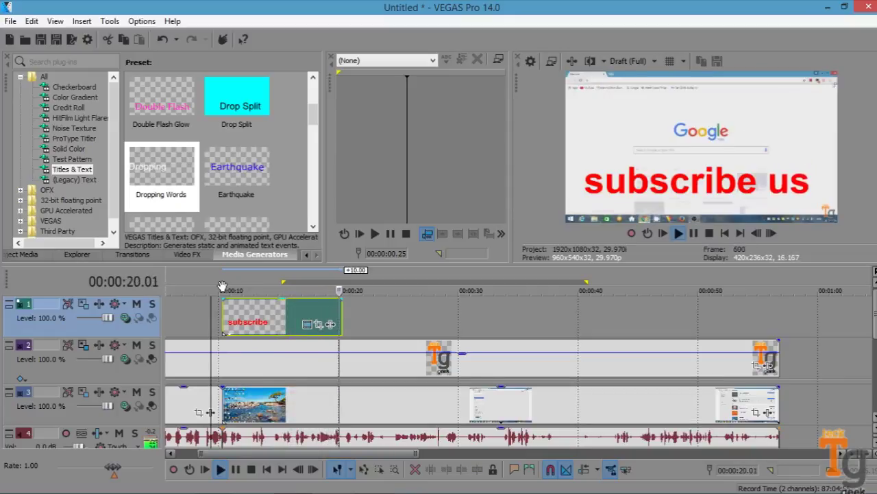
{"action": "key", "text": "space"}
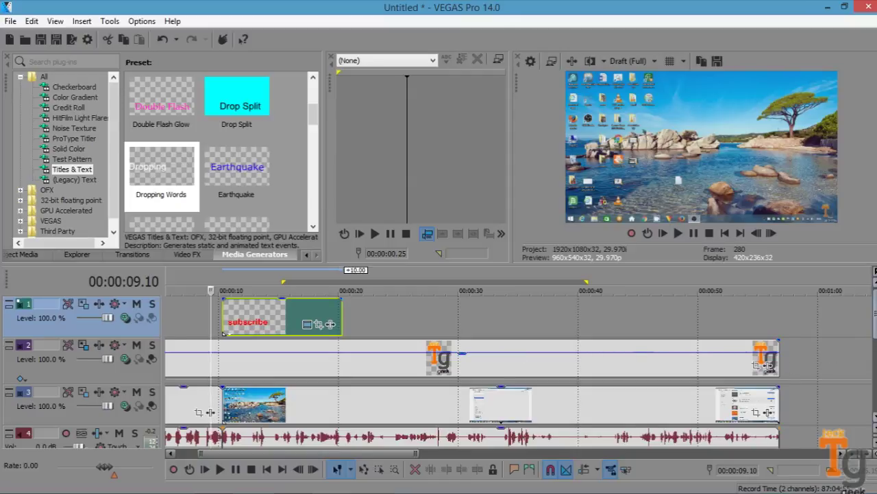
{"action": "scroll", "coordinate": [875, 327], "scroll_direction": "down", "scroll_amount": 2}
{"action": "scroll", "coordinate": [875, 327], "scroll_direction": "up", "scroll_amount": 2}
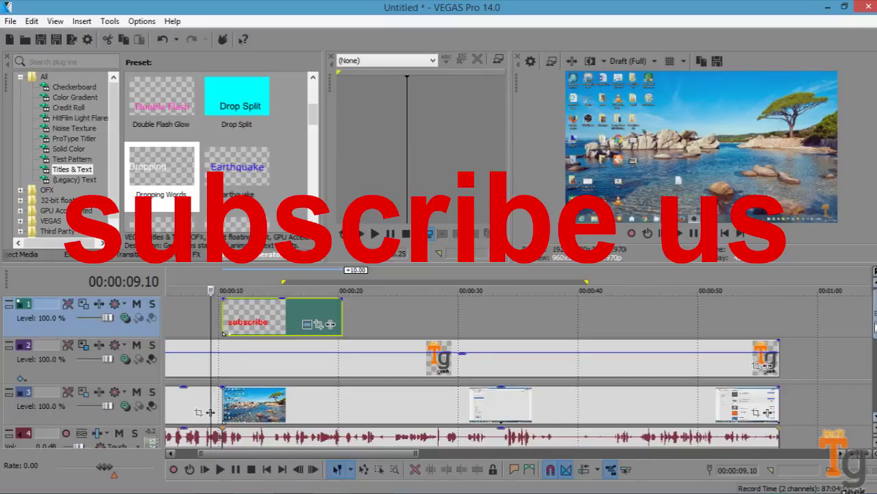
Add a fade-out of about 3 seconds to the end of the last video clip and play it back from 00:00:50.19
{"action": "scroll", "coordinate": [875, 325], "scroll_direction": "down", "scroll_amount": 2}
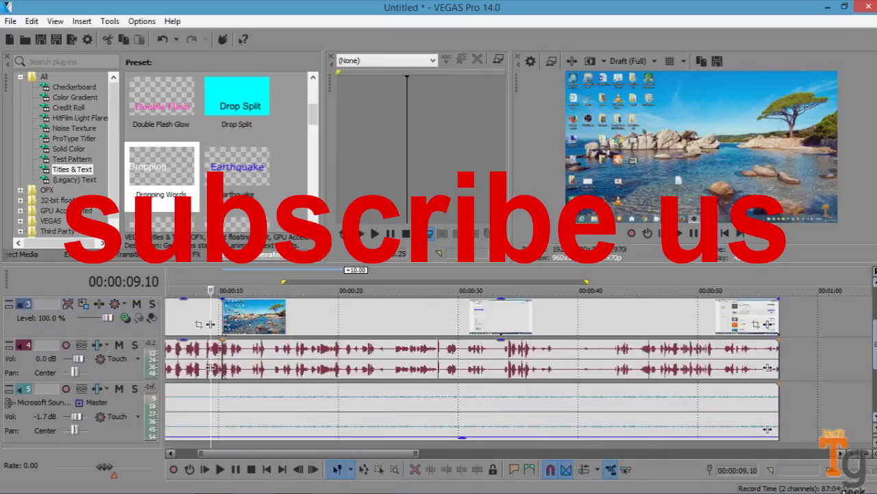
{"action": "scroll", "coordinate": [875, 326], "scroll_direction": "up", "scroll_amount": 1}
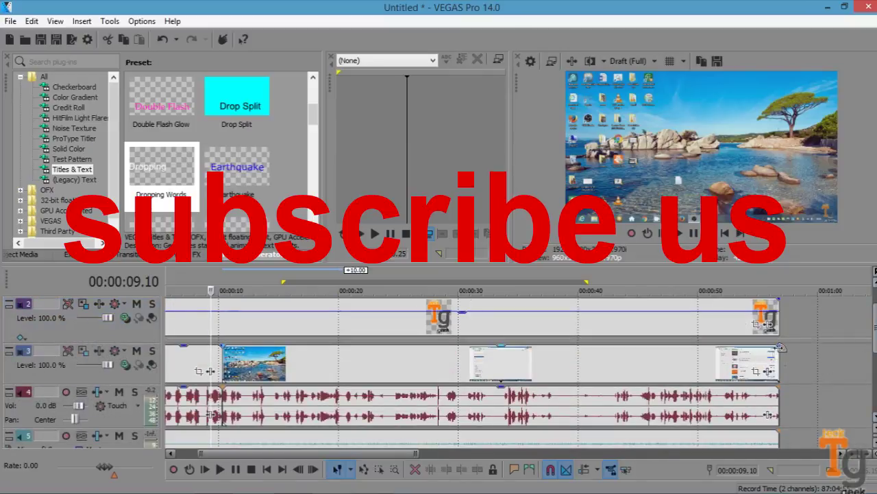
{"action": "left_click_drag", "start_coordinate": [778, 348], "coordinate": [741, 348]}
{"action": "left_click", "coordinate": [706, 360]}
{"action": "key", "text": "space"}
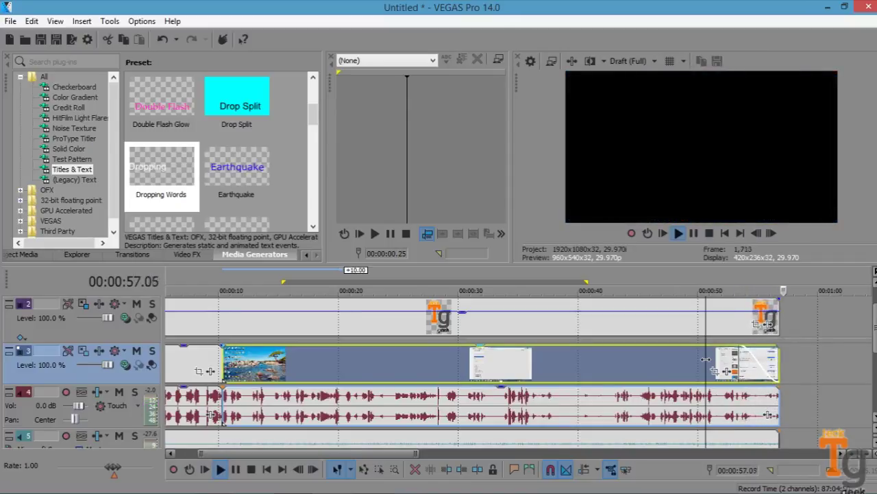
{"action": "key", "text": "space"}
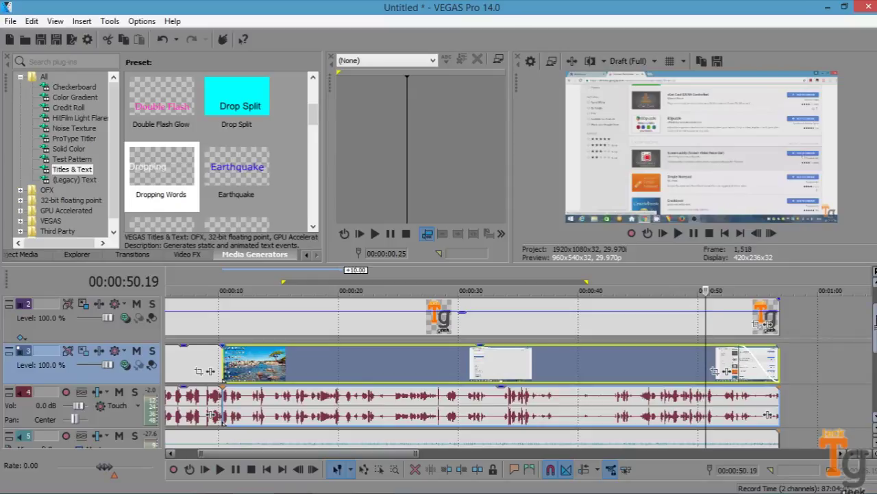
Open the Render As settings for the project and name the output file "tutorial"
{"action": "scroll", "coordinate": [473, 370], "scroll_direction": "down", "scroll_amount": 3}
{"action": "scroll", "coordinate": [473, 371], "scroll_direction": "up", "scroll_amount": 4}
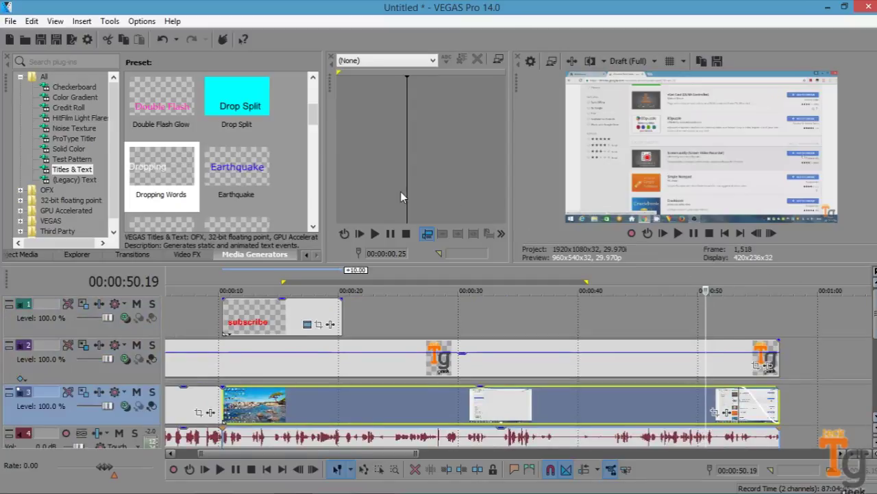
{"action": "left_click", "coordinate": [15, 22]}
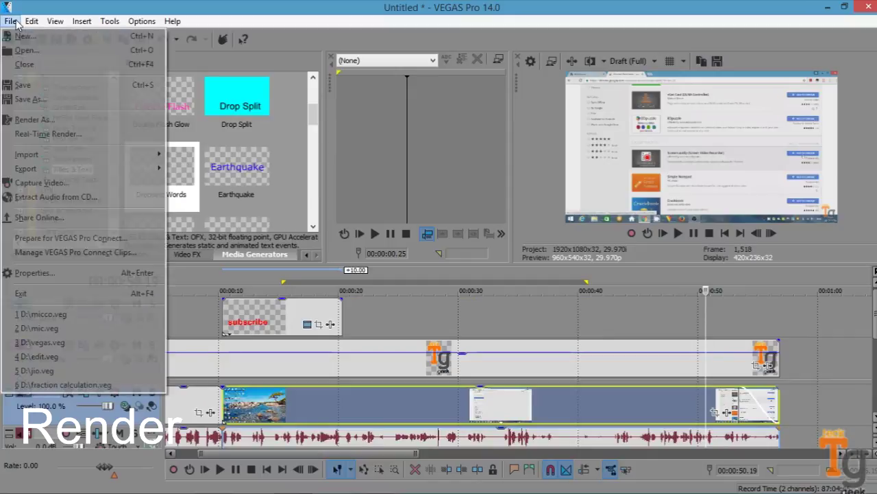
{"action": "left_click", "coordinate": [53, 120]}
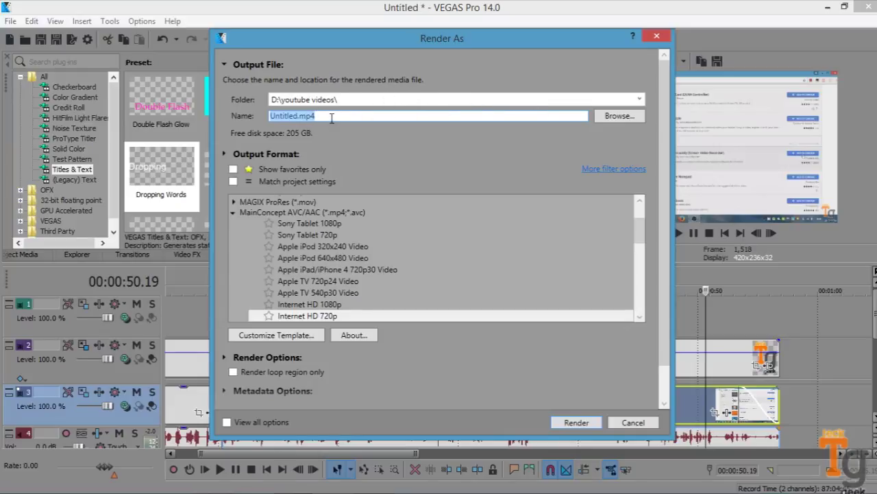
{"action": "left_click", "coordinate": [330, 116]}
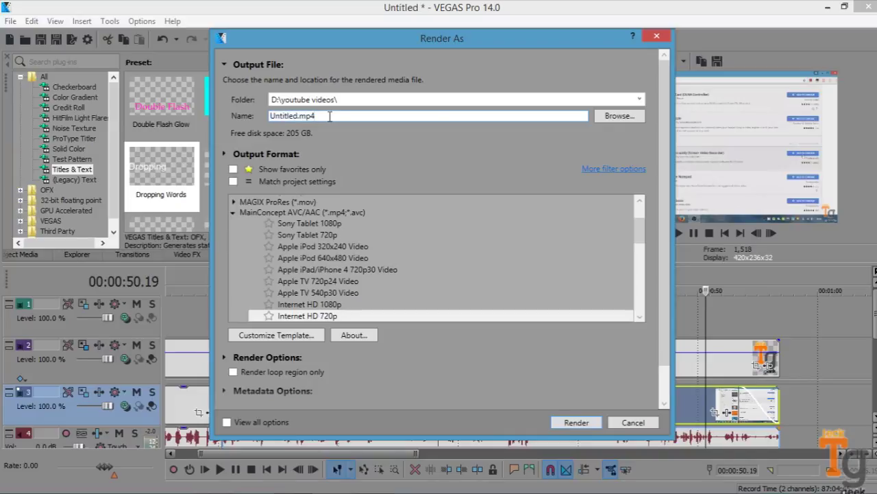
{"action": "key", "text": "BackSpace"}
{"action": "key", "text": "BackSpace"}
{"action": "key", "text": "BackSpace"}
{"action": "key", "text": "BackSpace"}
{"action": "key", "text": "BackSpace"}
{"action": "key", "text": "BackSpace"}
{"action": "key", "text": "BackSpace"}
{"action": "key", "text": "BackSpace"}
{"action": "key", "text": "BackSpace"}
{"action": "key", "text": "BackSpace"}
{"action": "key", "text": "BackSpace"}
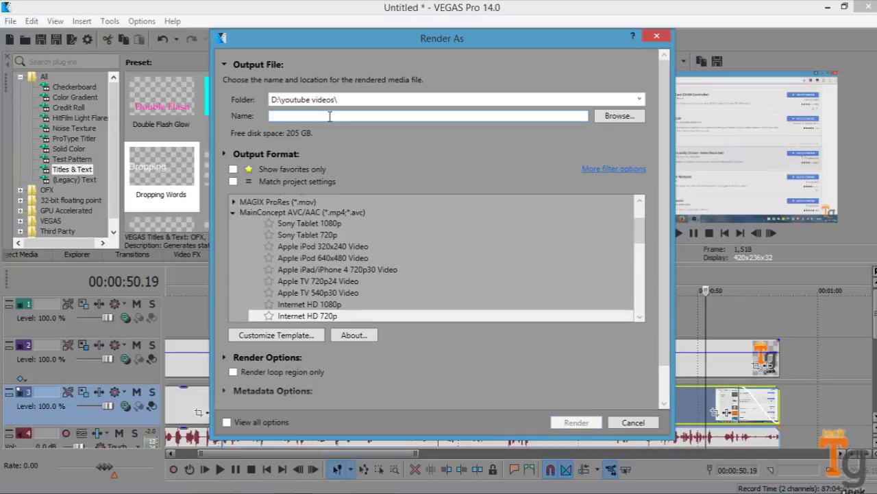
{"action": "type", "text": "tutorial"}
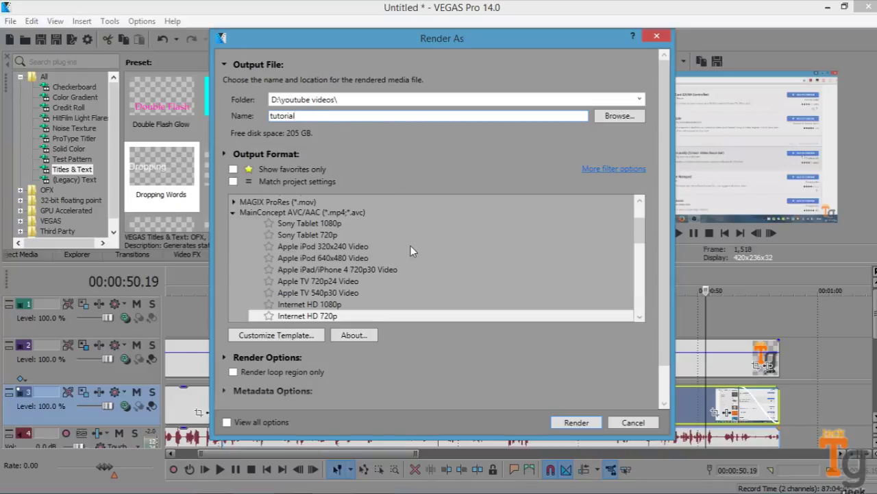
Start rendering the whole project with the Internet HD 720p template, and cancel the render
{"action": "left_click_drag", "start_coordinate": [642, 236], "coordinate": [642, 243]}
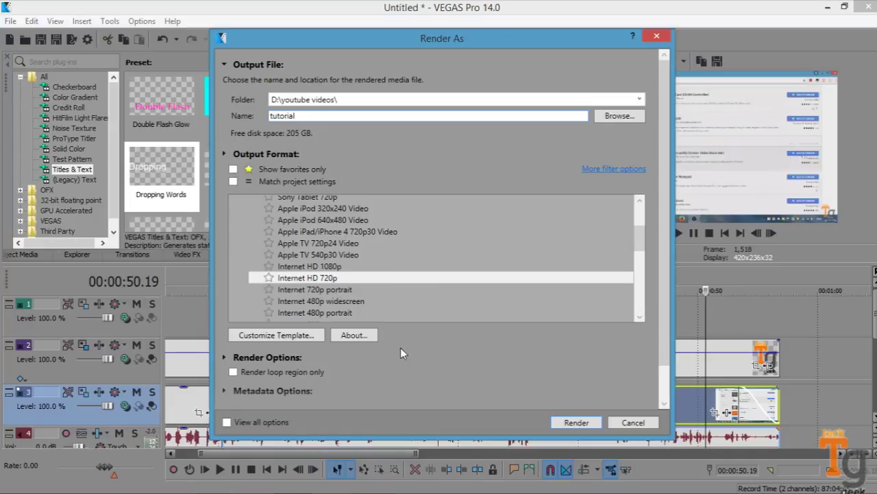
{"action": "left_click", "coordinate": [233, 373]}
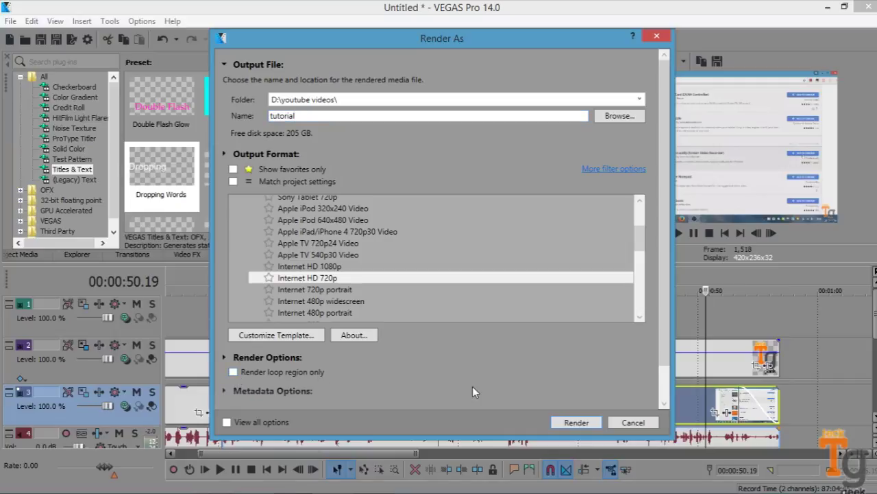
{"action": "left_click", "coordinate": [577, 422]}
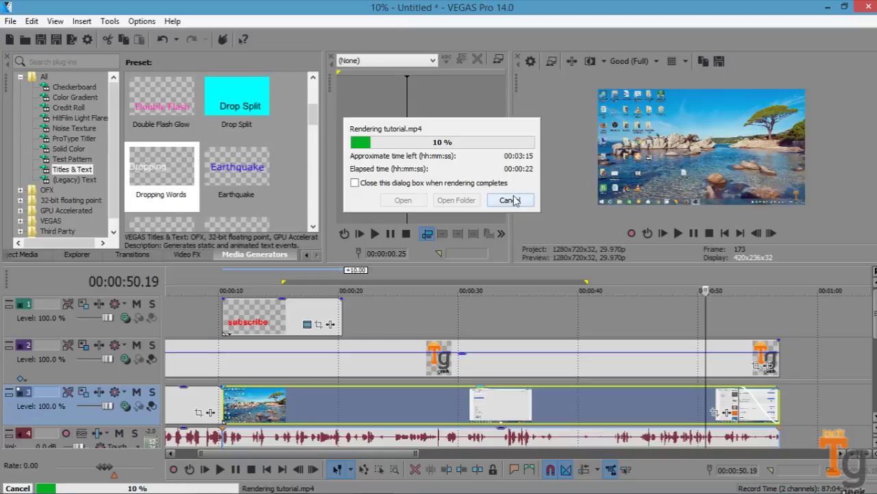
{"action": "left_click", "coordinate": [510, 200]}
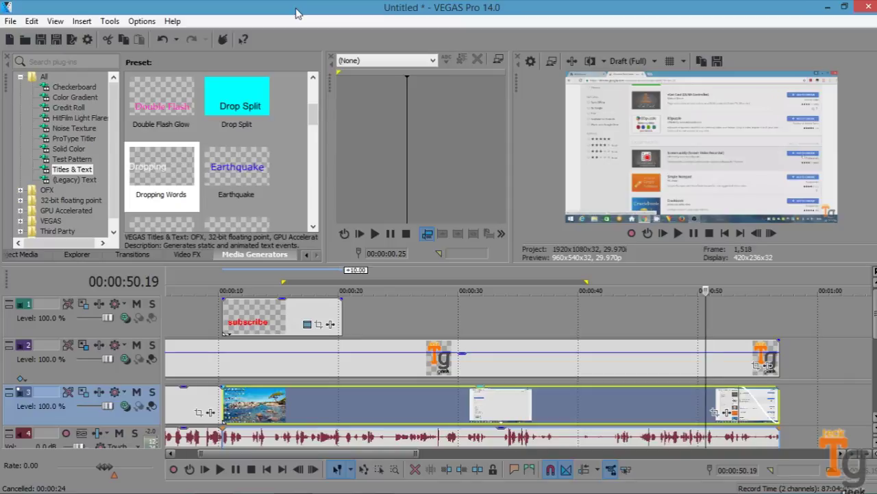
Save the project to the Desktop as a VEGAS Pro project file named "tutorial"
{"action": "left_click", "coordinate": [10, 20]}
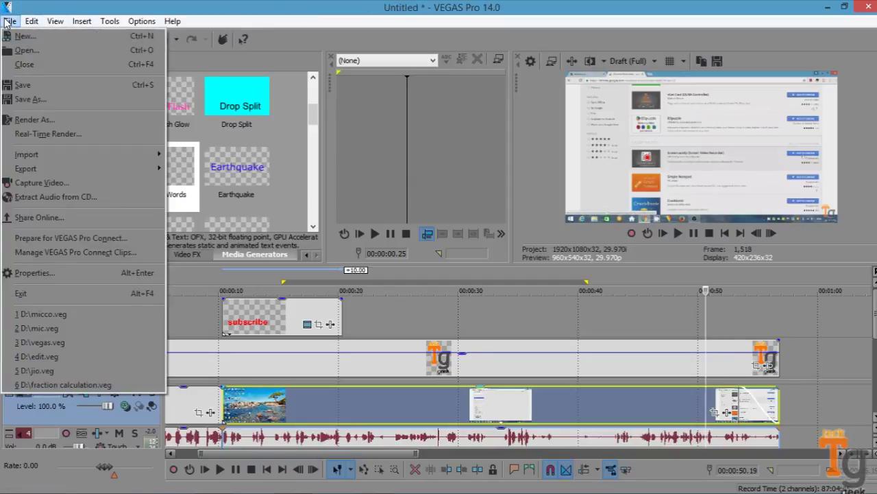
{"action": "left_click", "coordinate": [42, 101]}
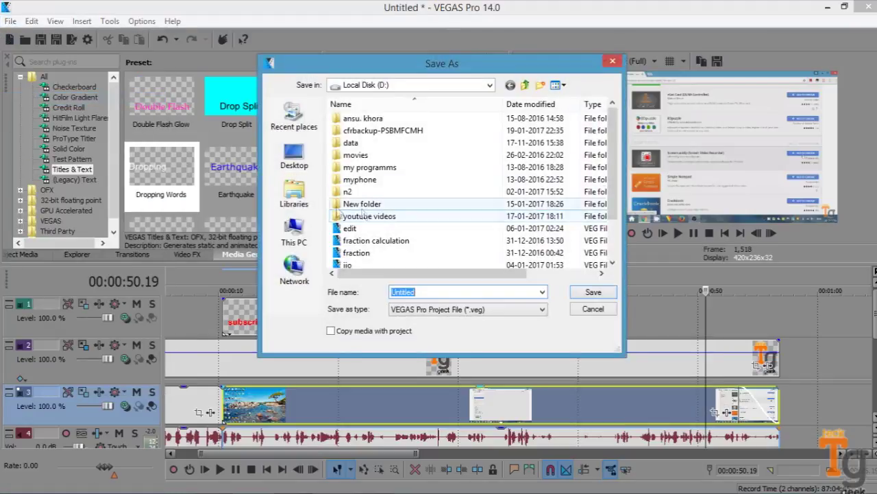
{"action": "left_click", "coordinate": [287, 158]}
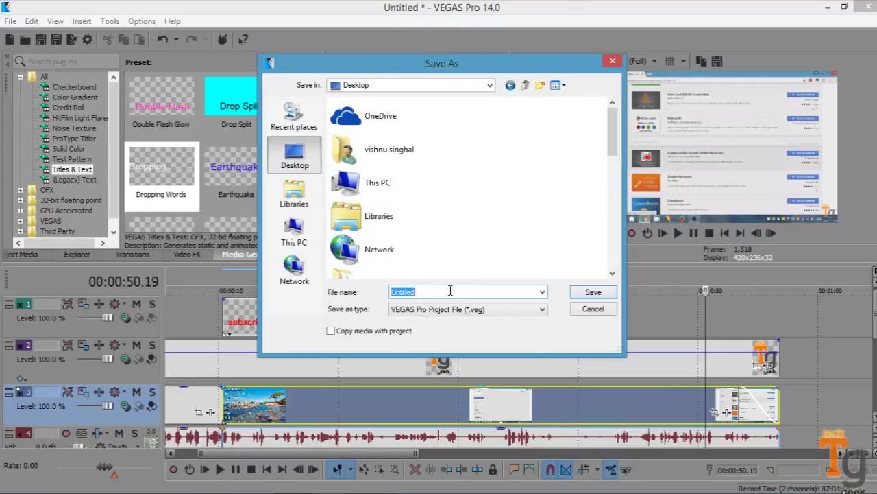
{"action": "type", "text": "tut"}
{"action": "left_click", "coordinate": [591, 292]}
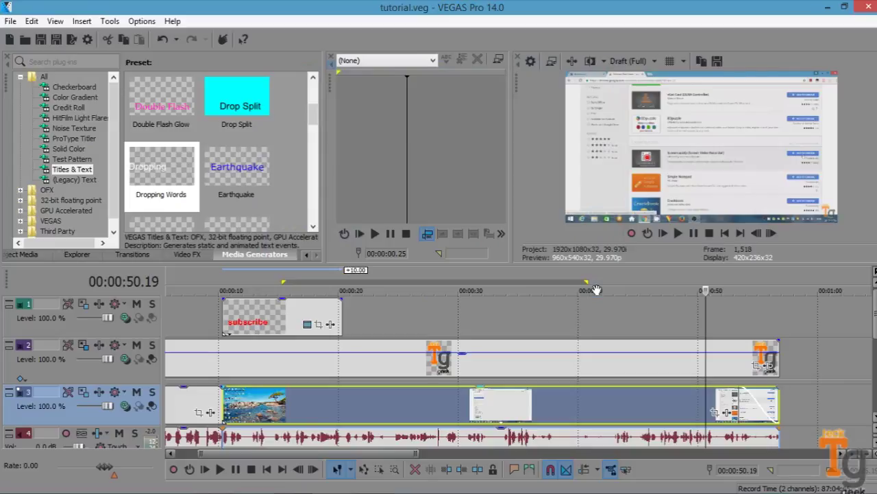
Move the saved tutorial project file to an open area of the Windows desktop and switch back to VEGAS Pro
{"action": "left_click", "coordinate": [830, 7]}
{"action": "left_click_drag", "start_coordinate": [218, 24], "coordinate": [543, 205]}
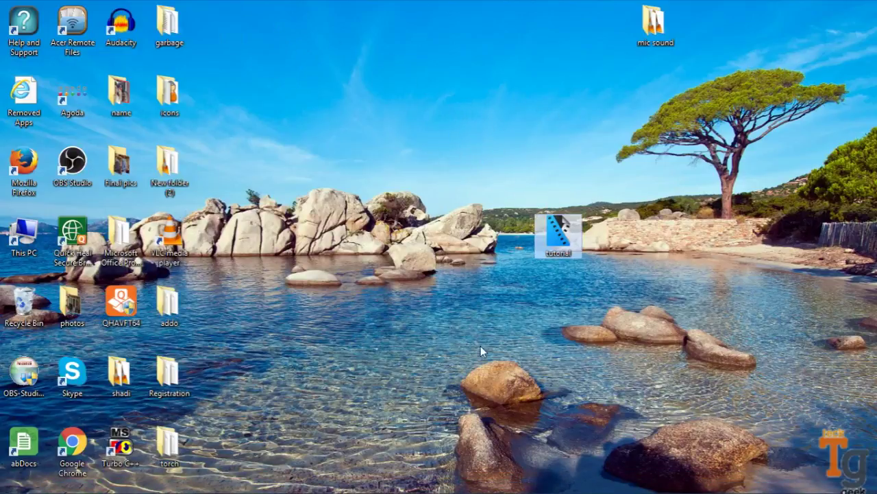
{"action": "mouse_move", "coordinate": [372, 482]}
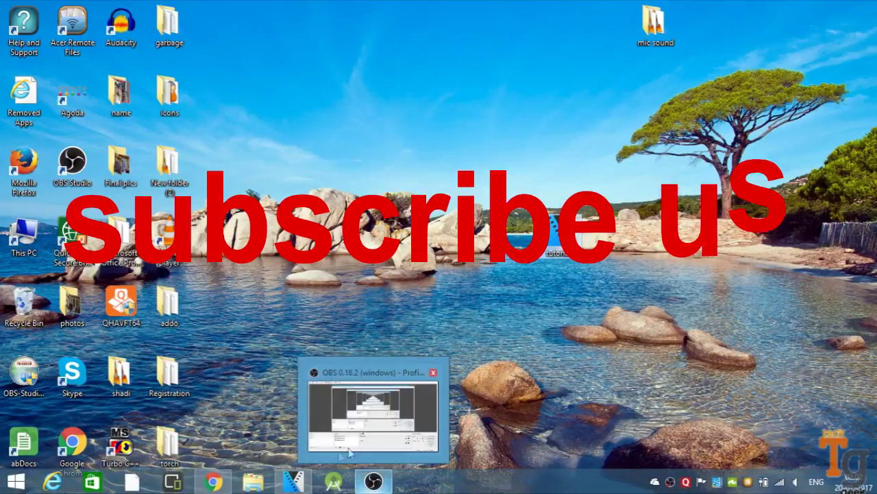
{"action": "mouse_move", "coordinate": [317, 486]}
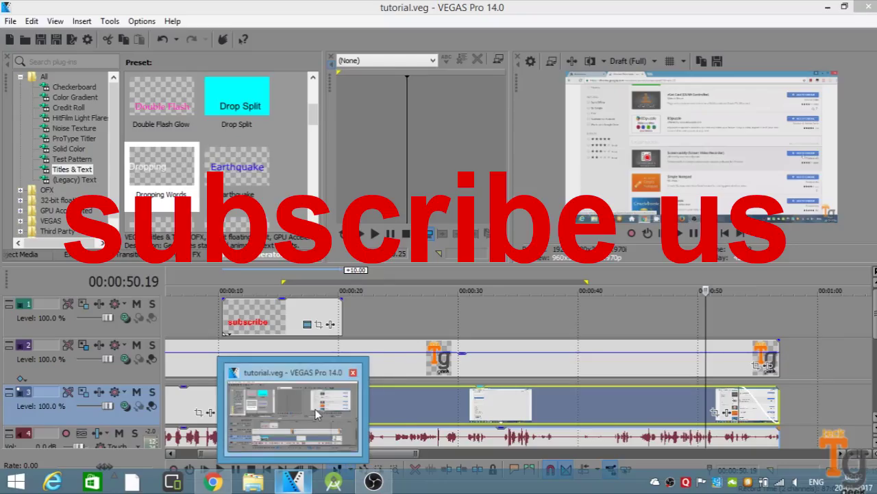
{"action": "left_click", "coordinate": [315, 409]}
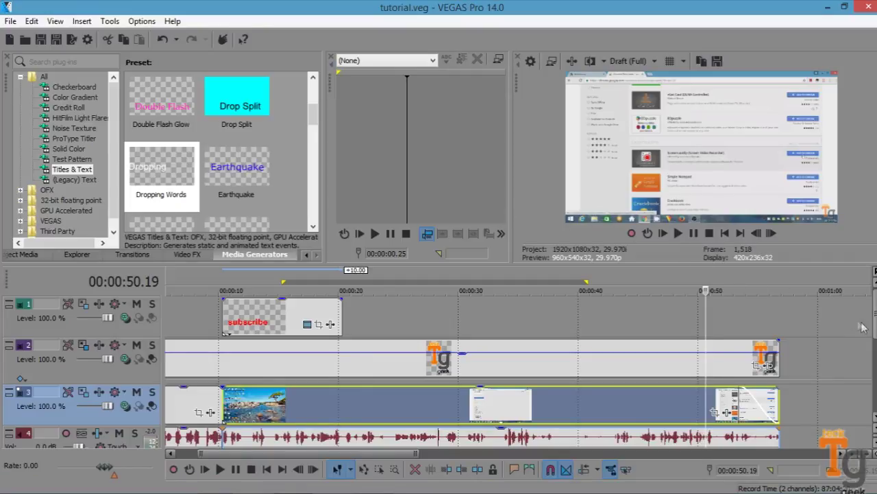
{"action": "scroll", "coordinate": [874, 334], "scroll_direction": "down", "scroll_amount": 5}
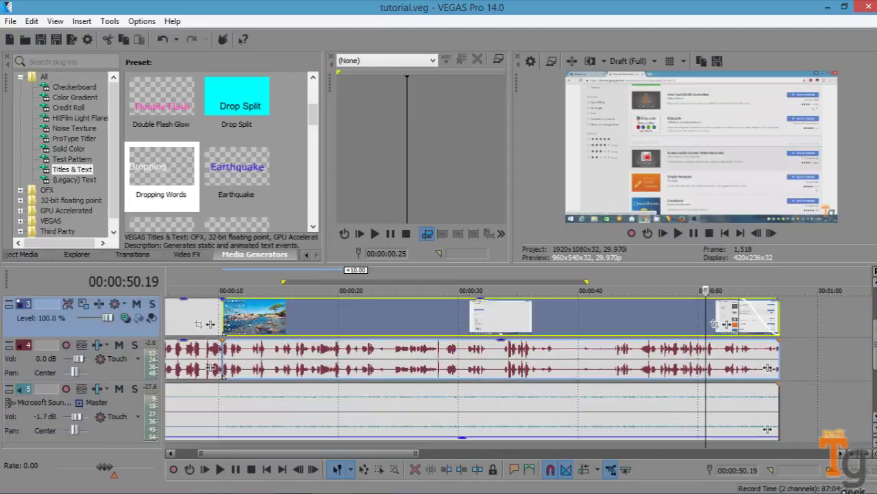
{"action": "scroll", "coordinate": [875, 334], "scroll_direction": "up", "scroll_amount": 5}
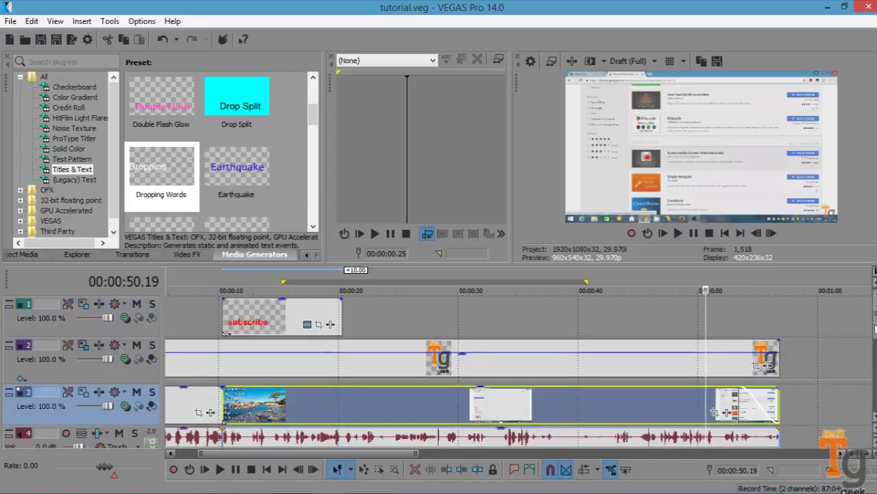
{"action": "scroll", "coordinate": [875, 334], "scroll_direction": "down", "scroll_amount": 5}
{"action": "scroll", "coordinate": [875, 334], "scroll_direction": "up", "scroll_amount": 5}
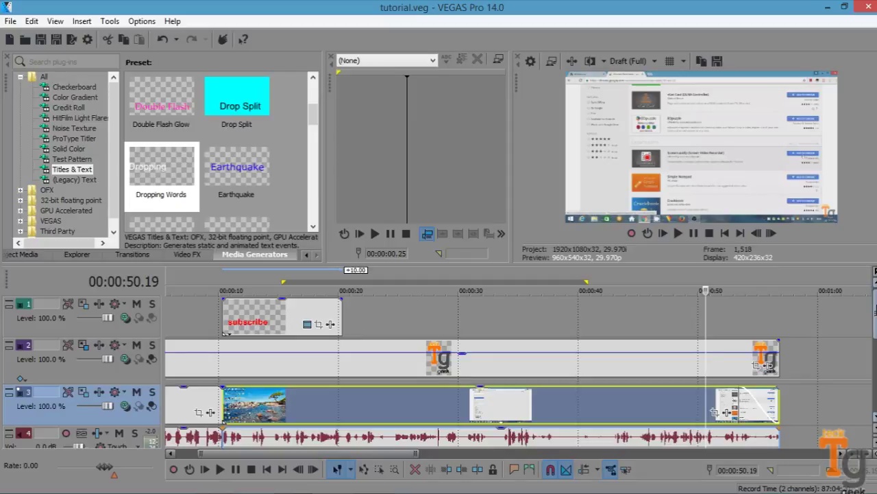